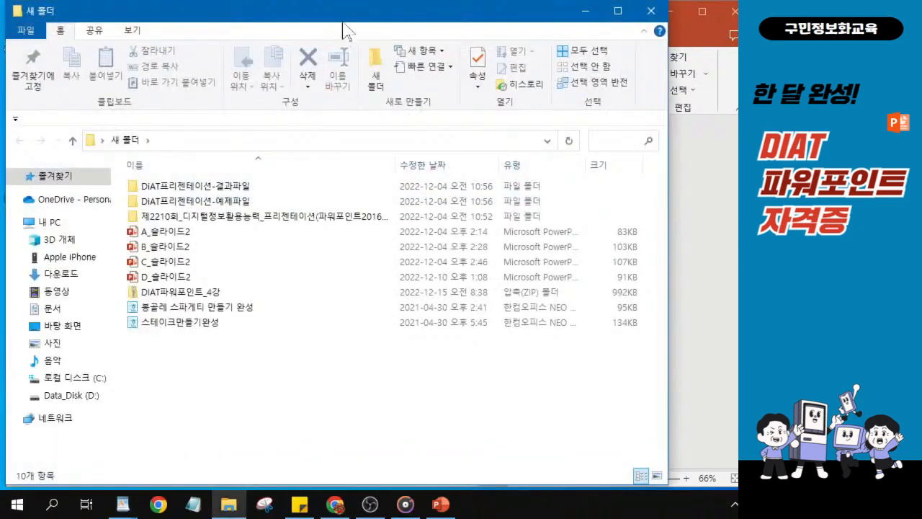
- Show slide 3 of the A_슬라이드3 presentation and enlarge its slide view for reference
left_click_drag(344, 20, 1, 22)
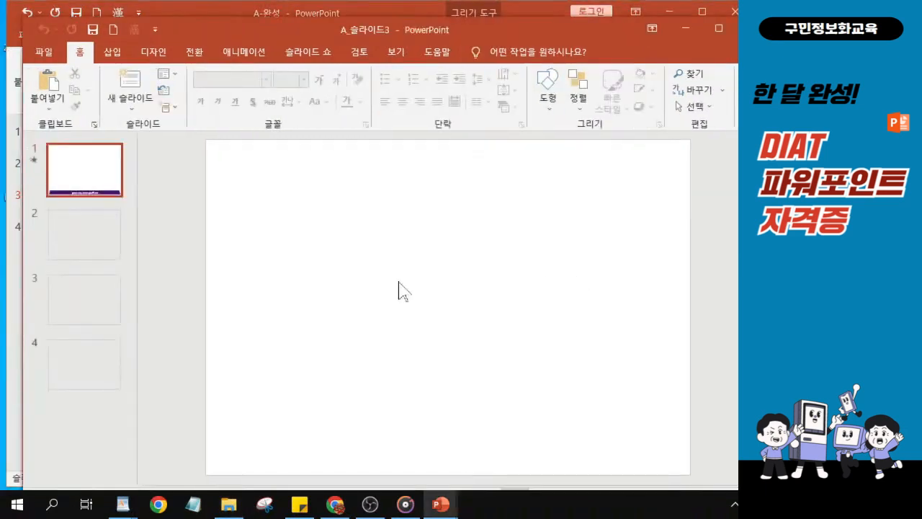
left_click(108, 310)
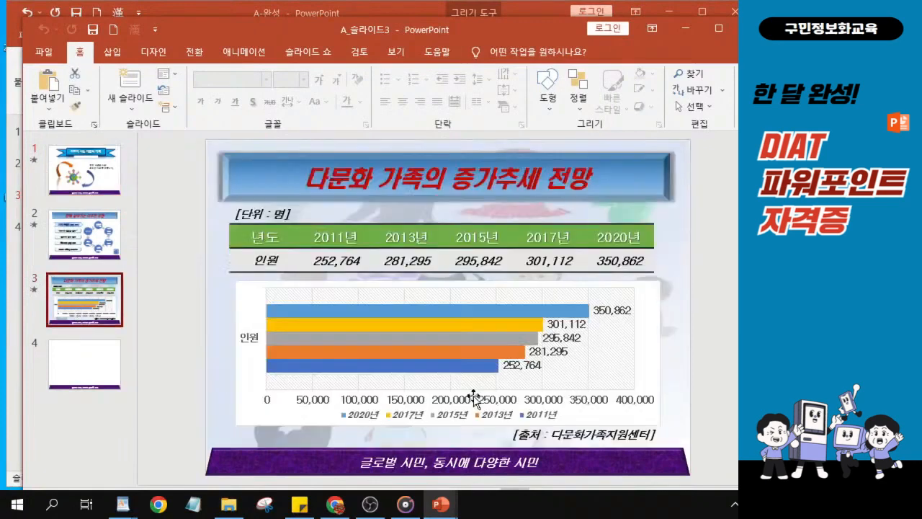
left_click(359, 52)
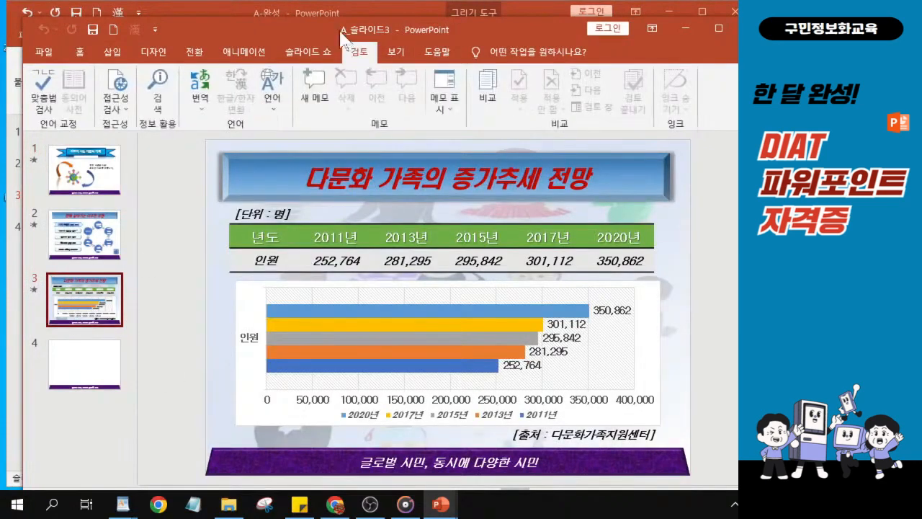
left_click_drag(296, 31, 285, 14)
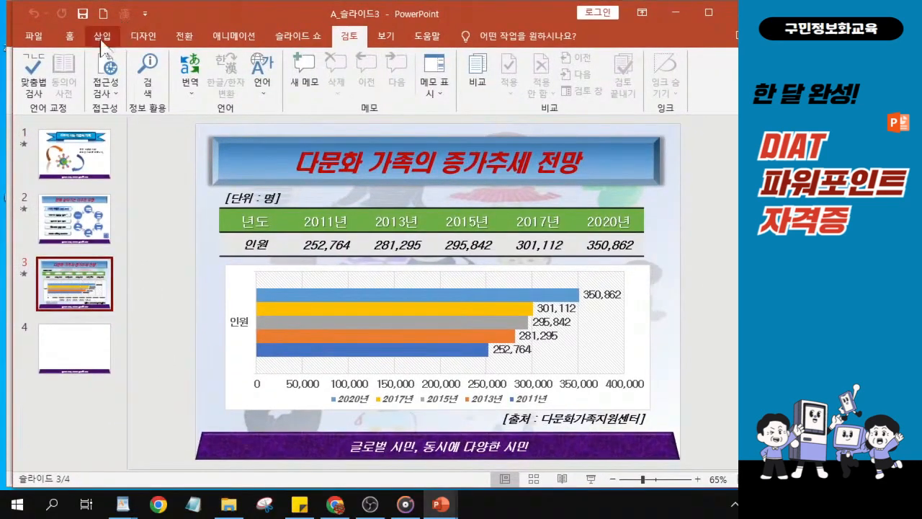
left_click(70, 36)
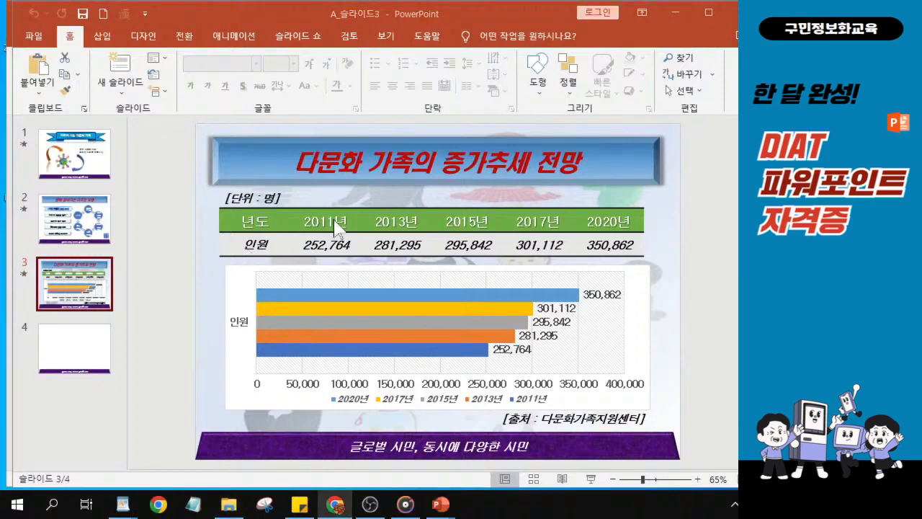
scroll(335, 226, "up", 1, "ctrl")
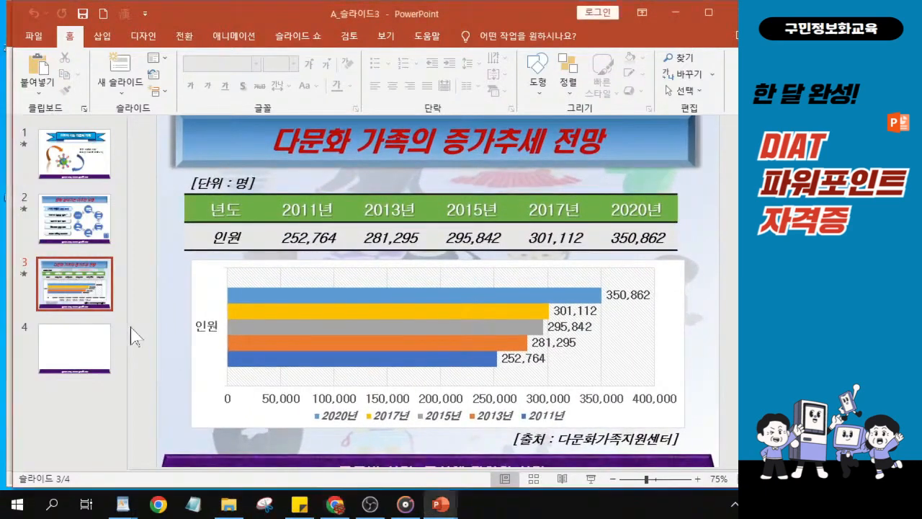
left_click_drag(128, 326, 92, 325)
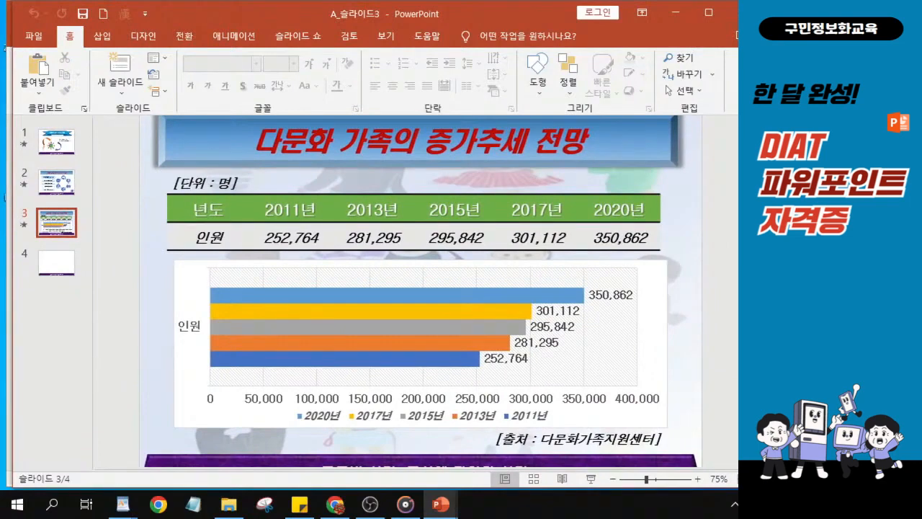
- Examine the formatting of the unit caption, the table and the source caption on slide 3 of A_슬라이드3
left_click_drag(171, 183, 246, 185)
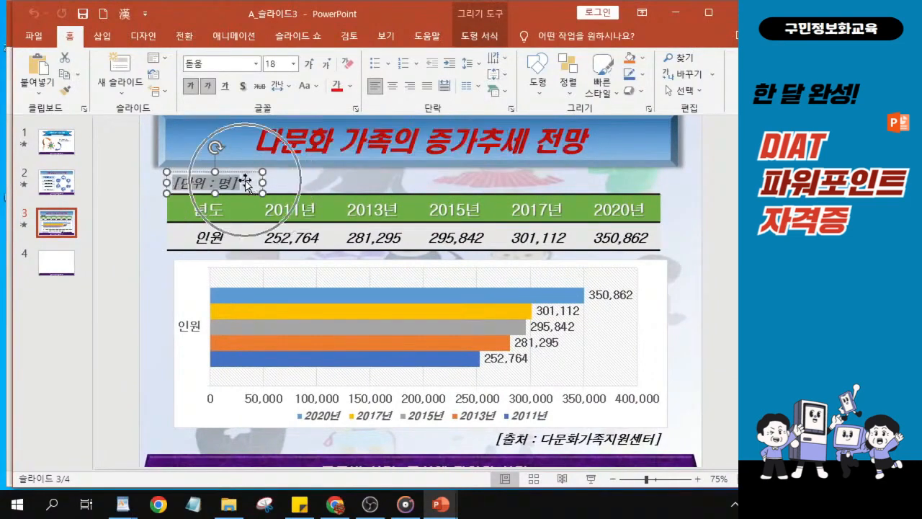
left_click(325, 207)
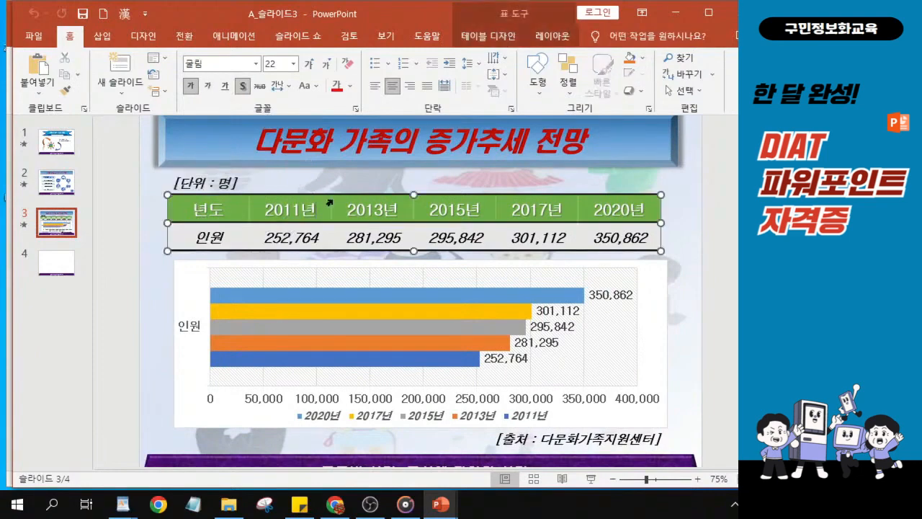
key("ctrl")
key("ctrl")
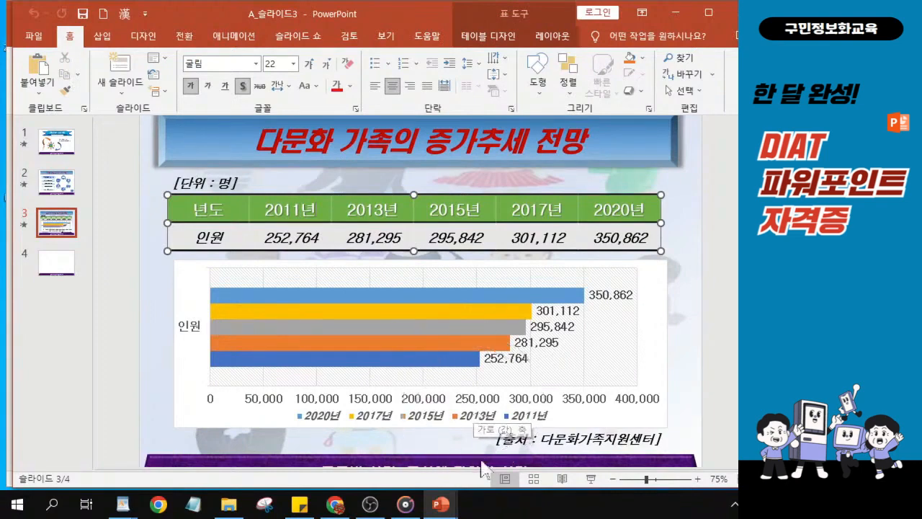
left_click(534, 438)
left_click_drag(496, 438, 660, 438)
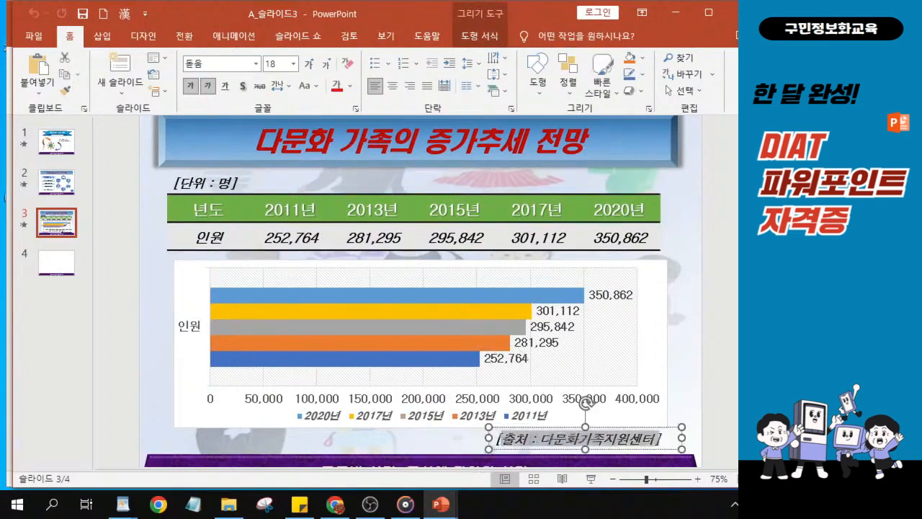
left_click(691, 340)
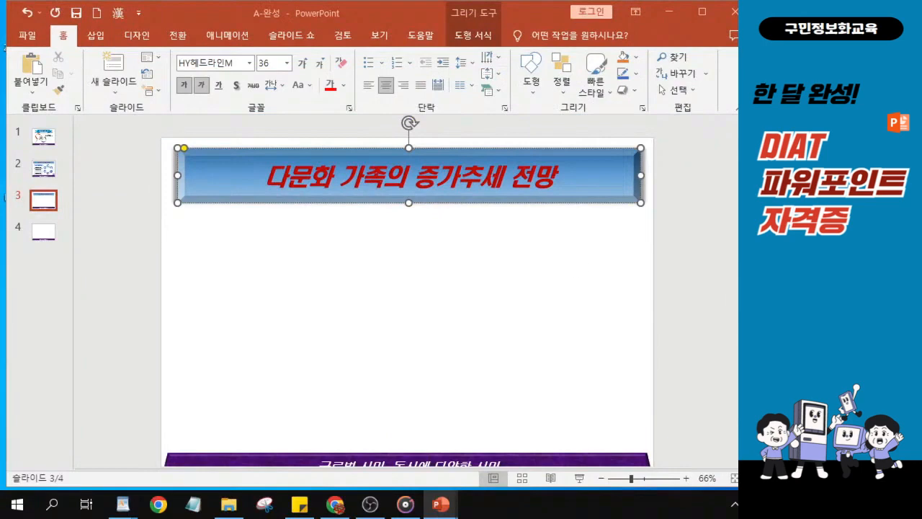
- Switch to the A-완성 presentation and draw a small horizontal text box below the title's left end on slide 3
key("alt+Tab")
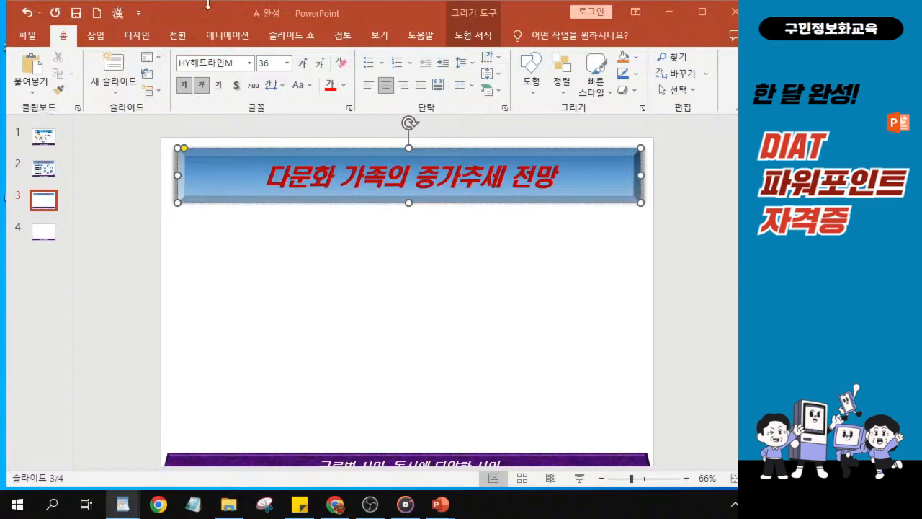
left_click(533, 85)
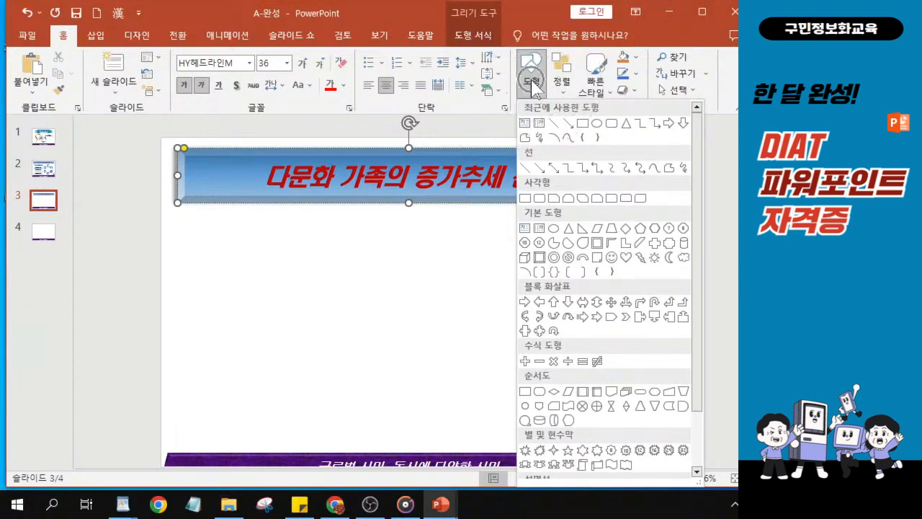
left_click(524, 229)
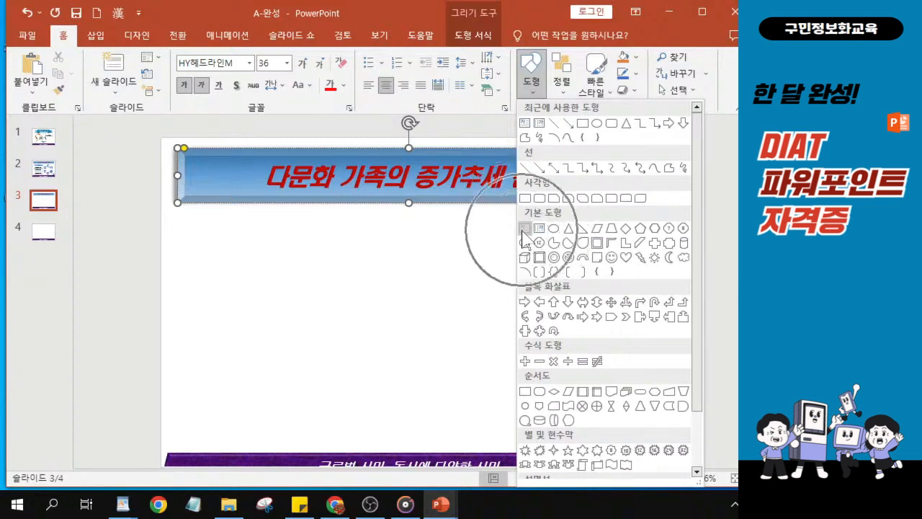
left_click(524, 230)
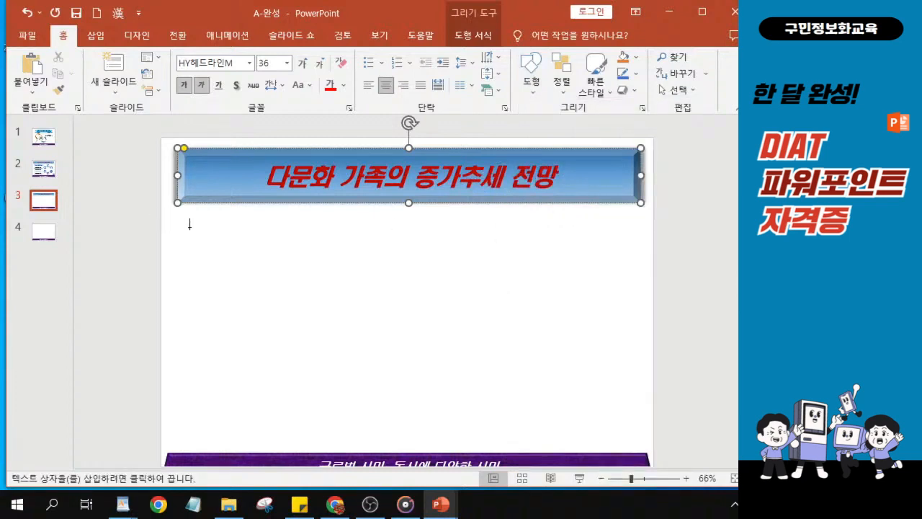
left_click_drag(191, 220, 263, 243)
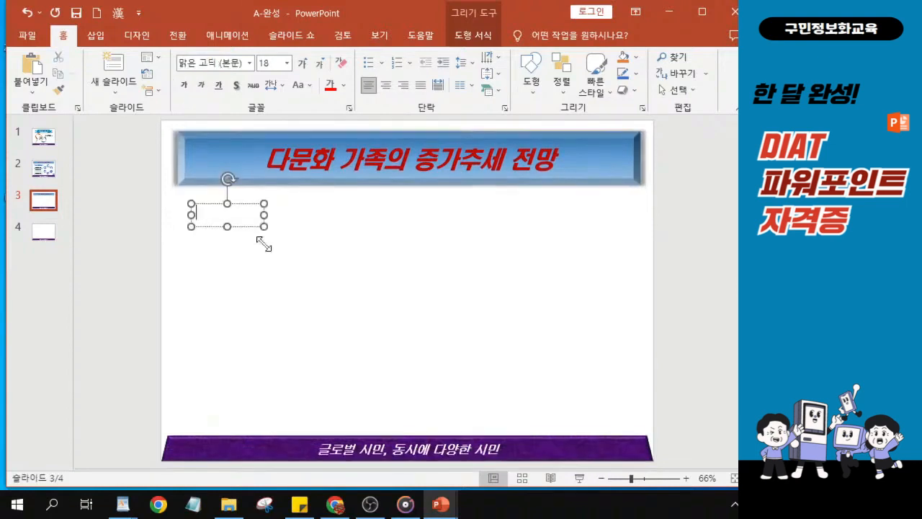
- Enter the unit caption "[단위 : 명]" in the new text box
scroll(252, 249, "up", 6)
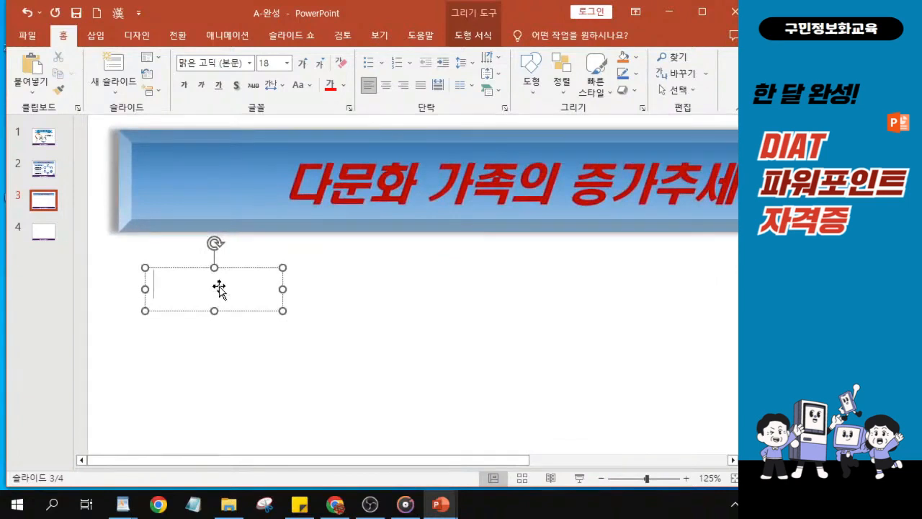
type("[")
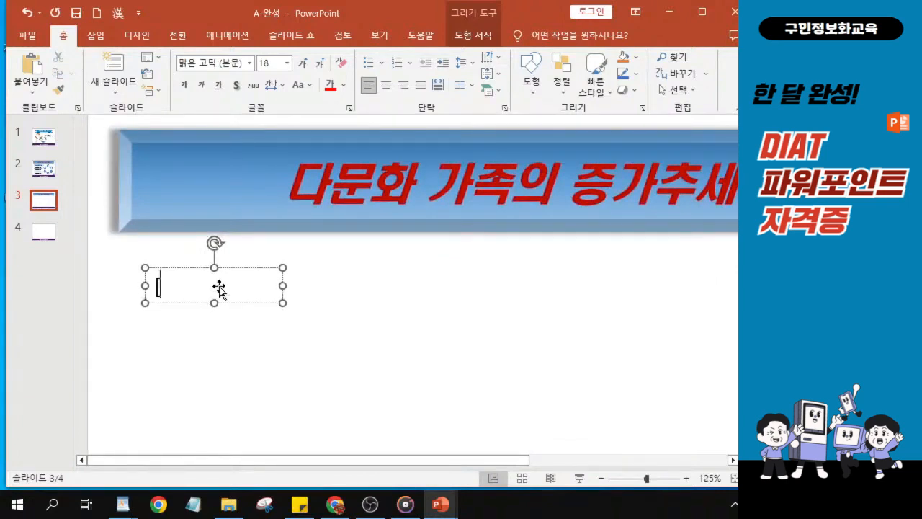
type("단위 ")
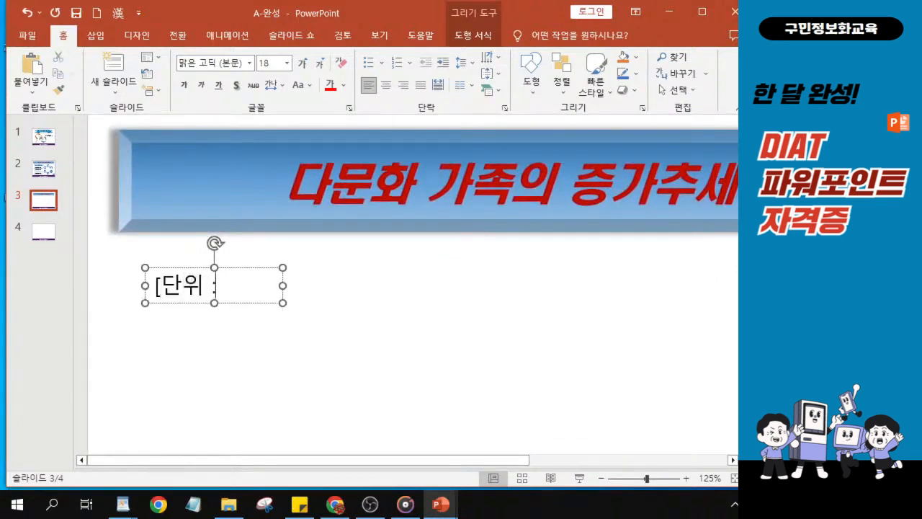
type(": 명")
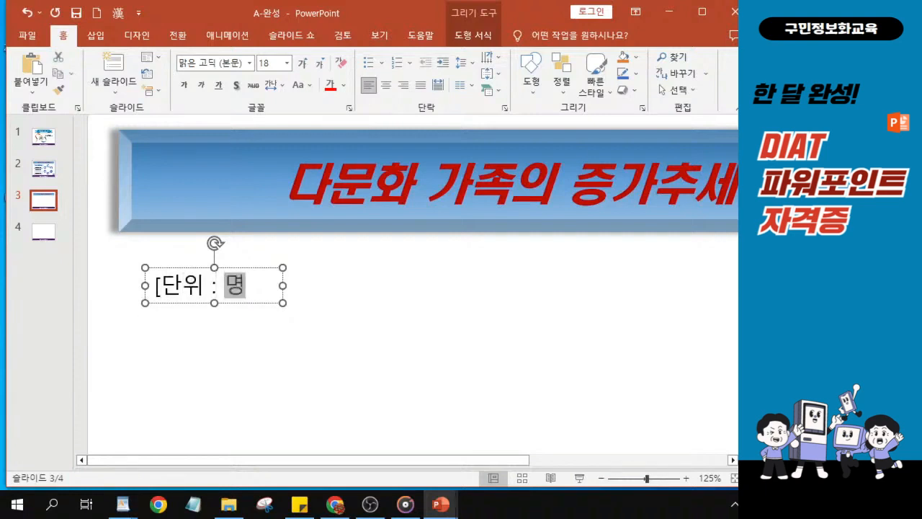
type("]")
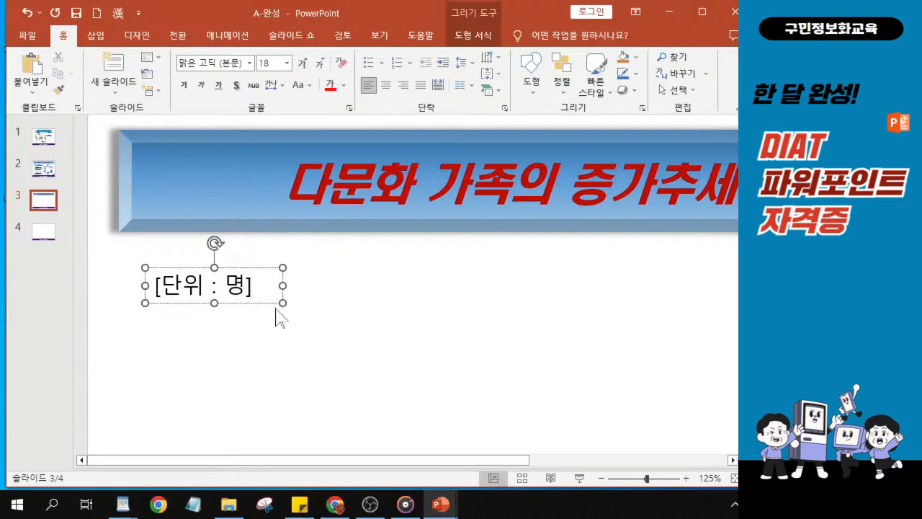
- Format the whole unit caption text box with the 돋움 font, bold and italic
scroll(244, 307, "up", 6)
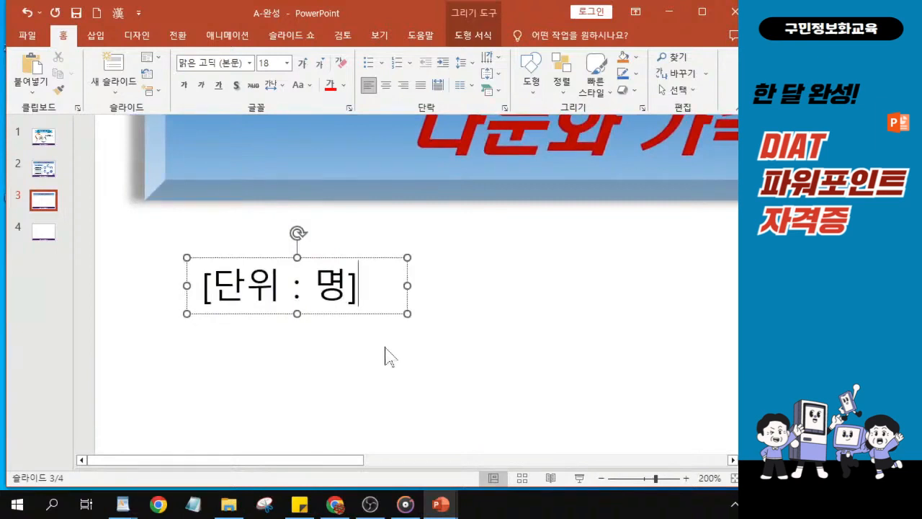
left_click(369, 263)
left_click(369, 261)
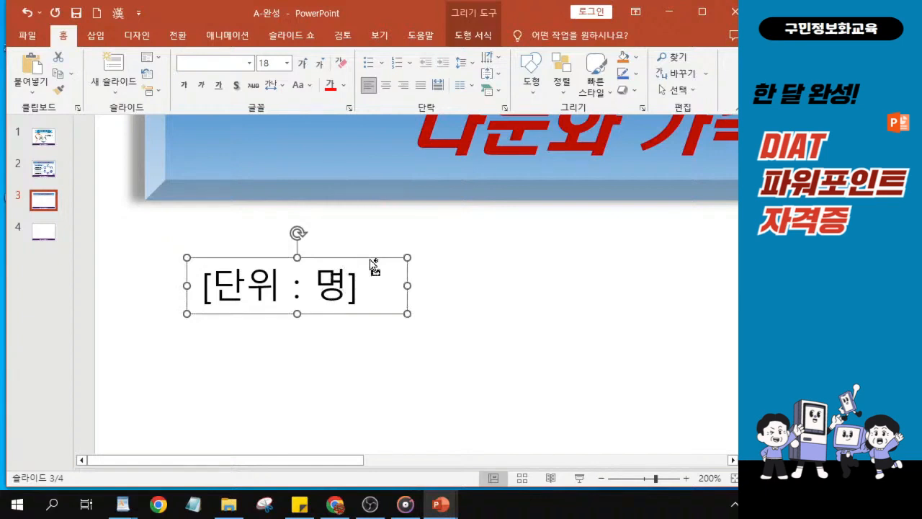
left_click(369, 261)
left_click(249, 64)
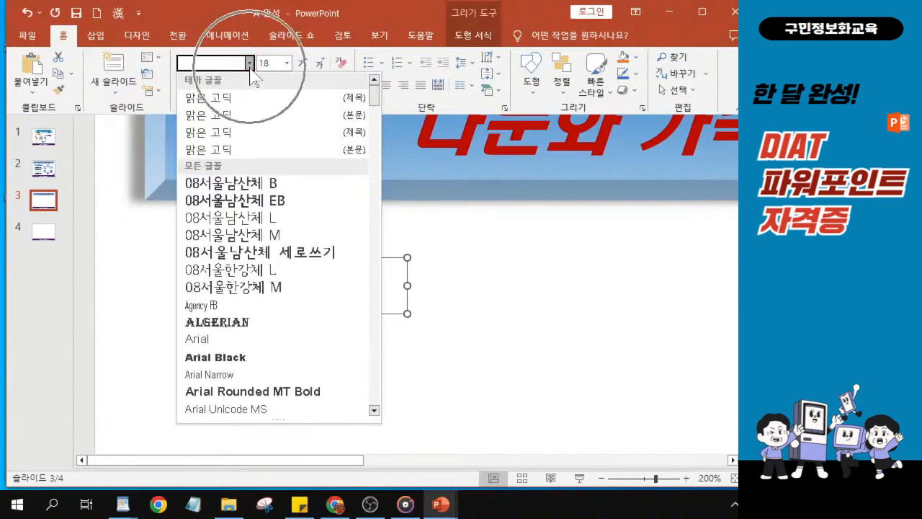
scroll(264, 303, "down", 5)
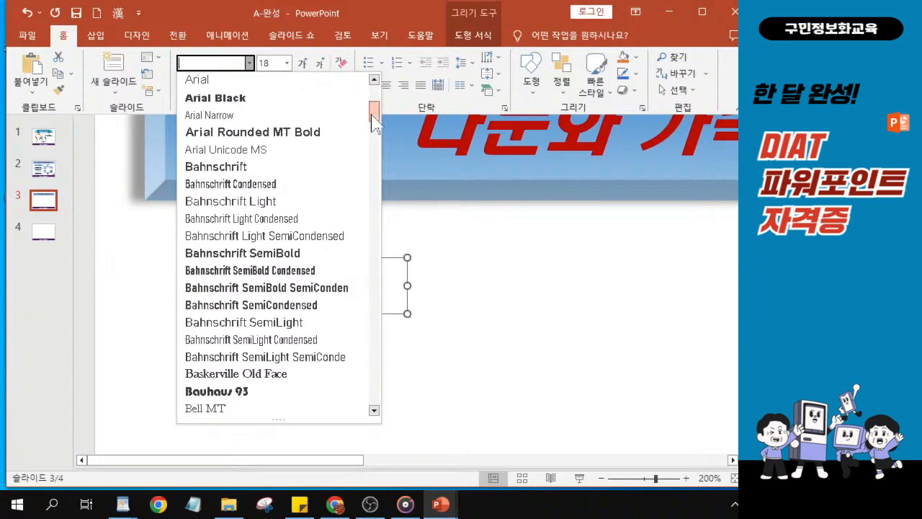
left_click_drag(372, 118, 372, 239)
scroll(299, 310, "down", 15)
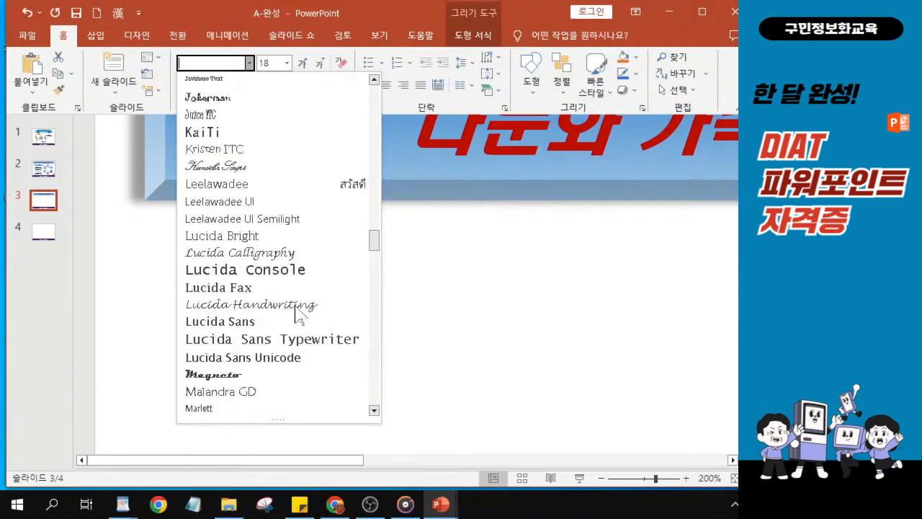
scroll(295, 310, "down", 18)
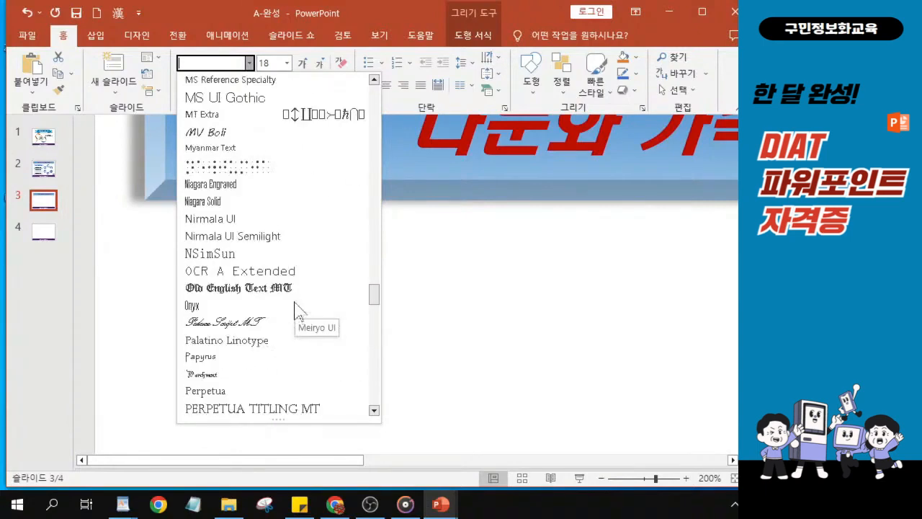
scroll(296, 310, "down", 10)
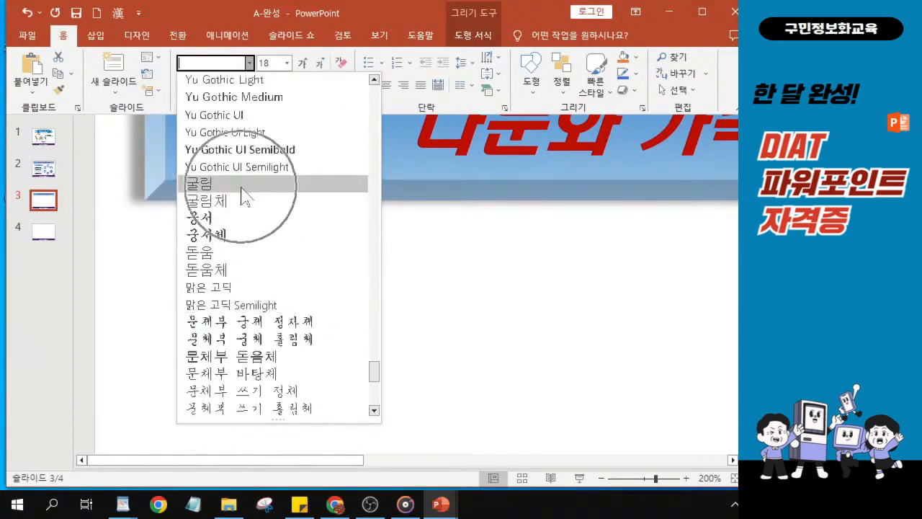
left_click(223, 256)
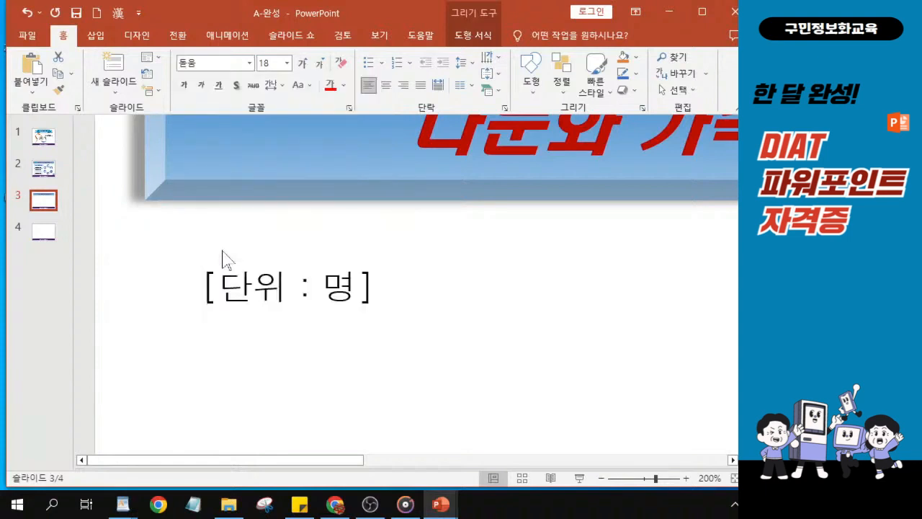
left_click(202, 85)
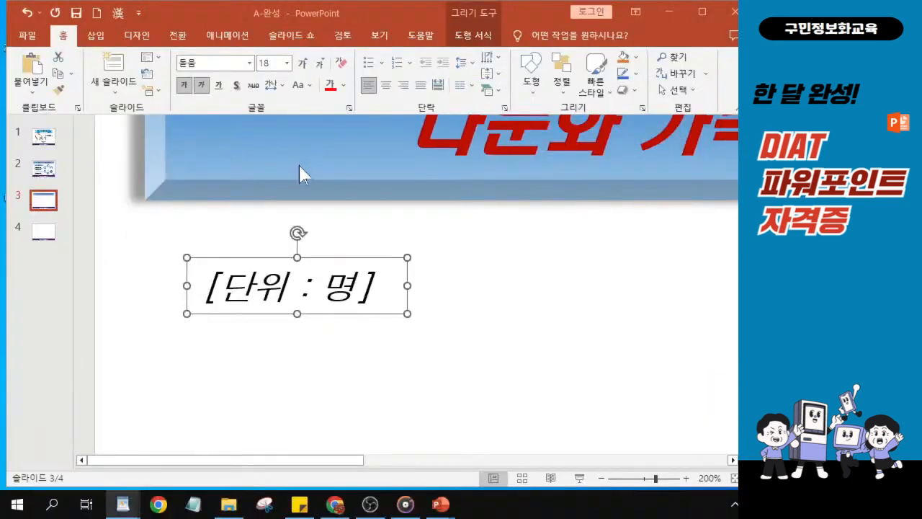
- Move the unit caption text box up close beneath the title shape and nudge it slightly to the left
scroll(444, 277, "down", 5)
scroll(445, 286, "down", 3)
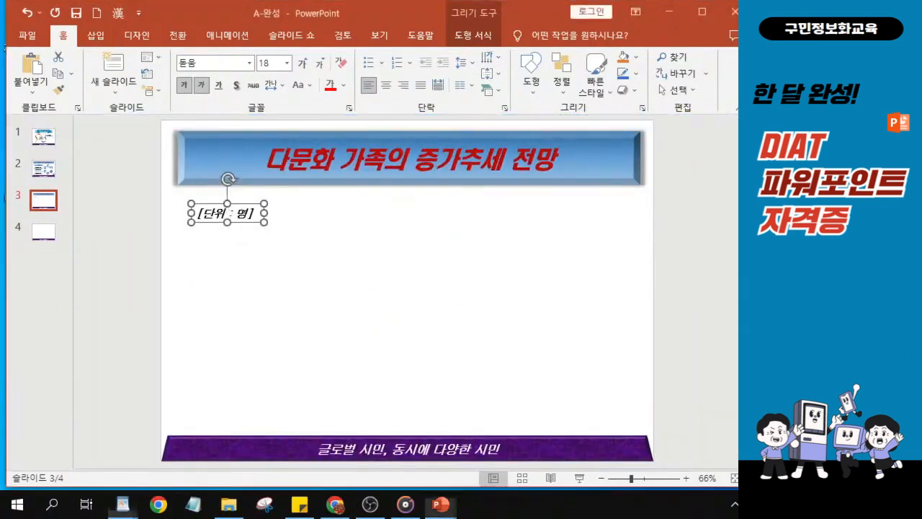
left_click_drag(244, 205, 244, 195)
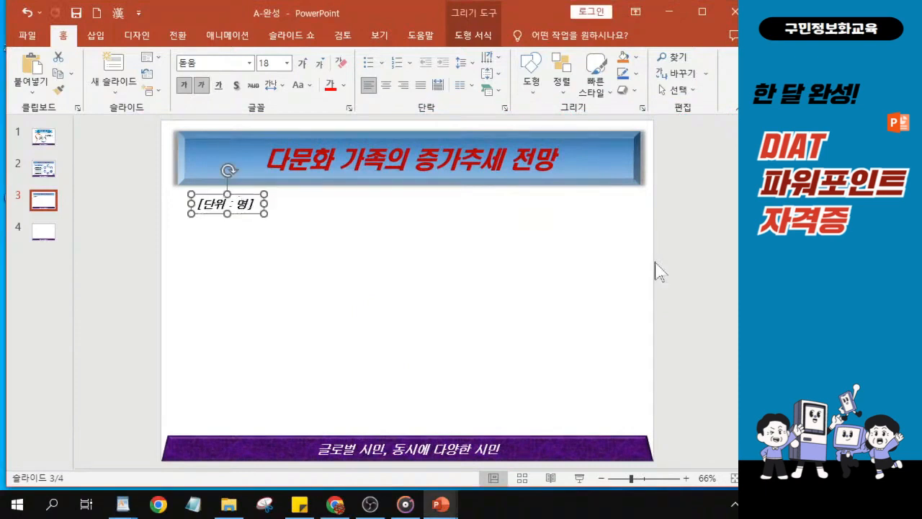
key("ctrl+Up")
key("ctrl+Up")
key("ctrl+Up")
key("ctrl+Up")
key("ctrl+Up")
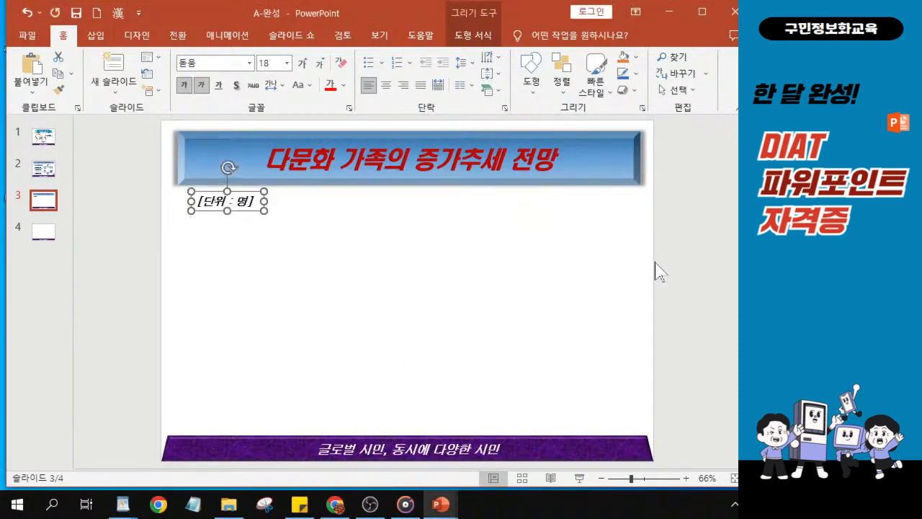
key("ctrl+Left")
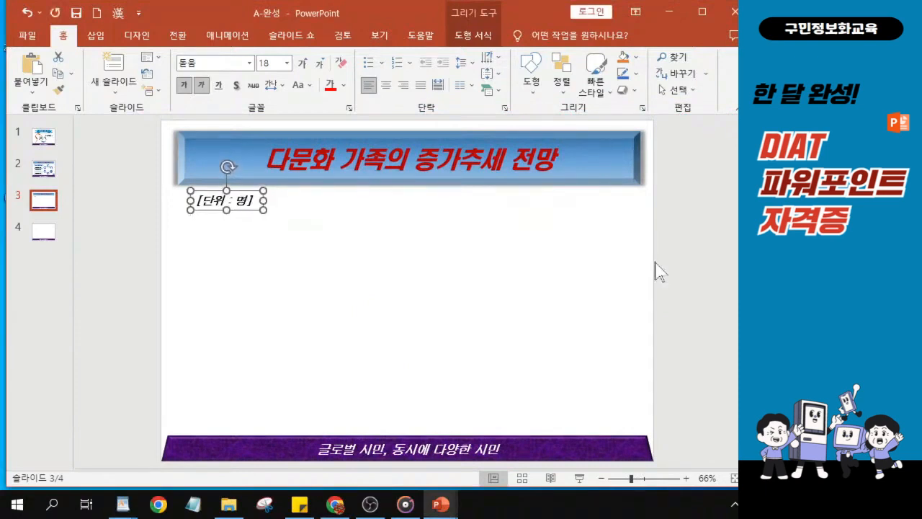
key("ctrl")
key("ctrl")
key("ctrl")
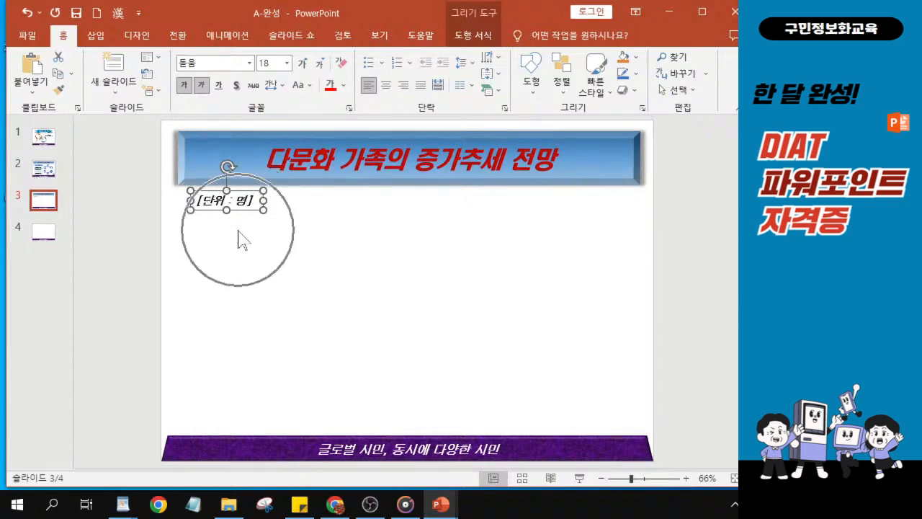
key("ctrl")
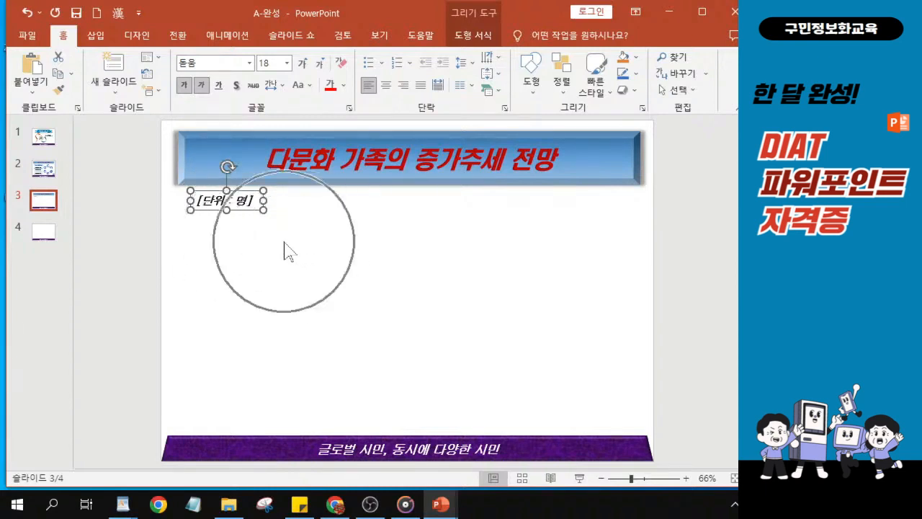
key("ctrl")
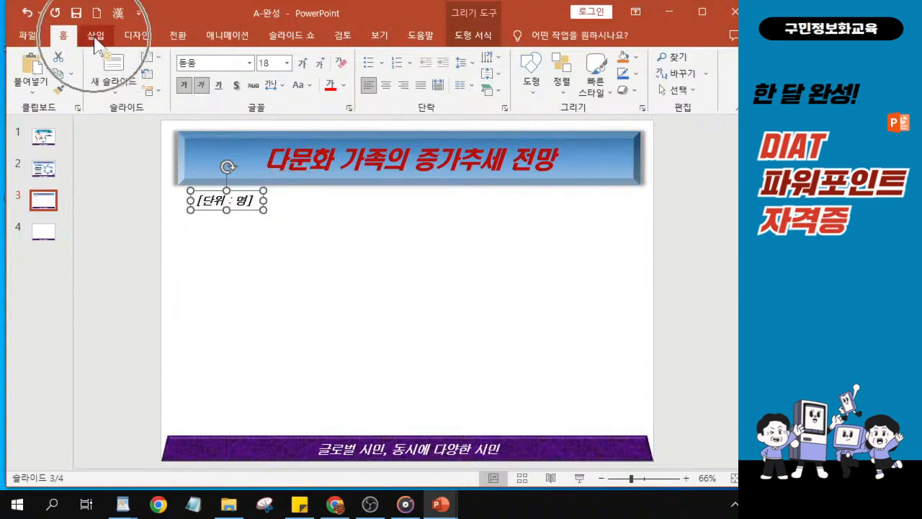
- Insert a table with 6 columns and 2 rows on slide 3
left_click(94, 38)
key("ctrl")
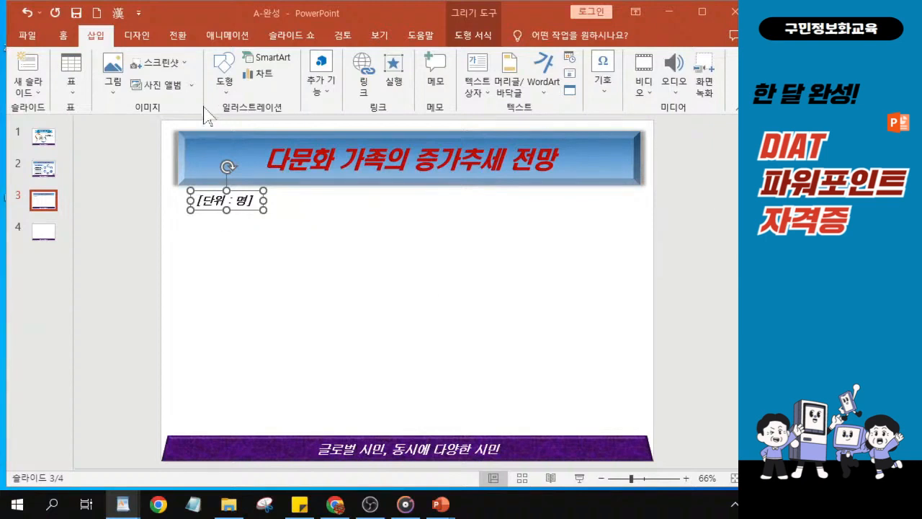
left_click(71, 87)
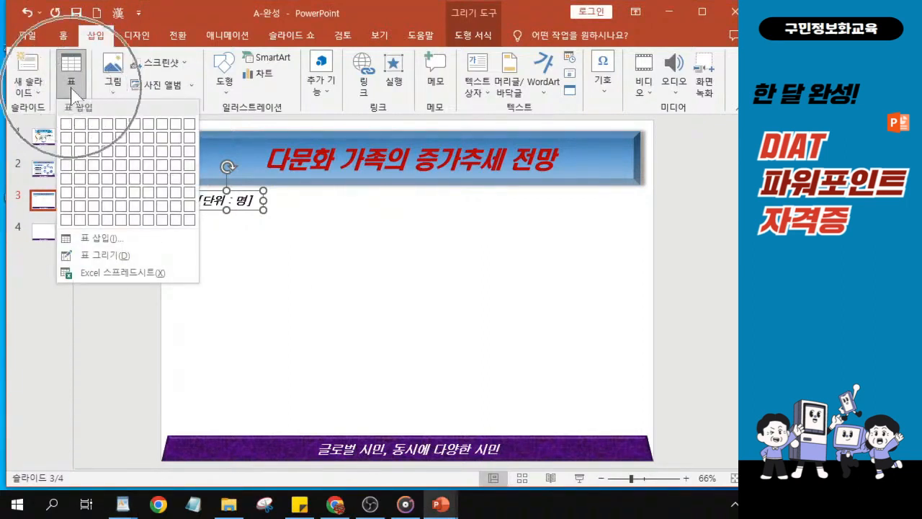
left_click(100, 244)
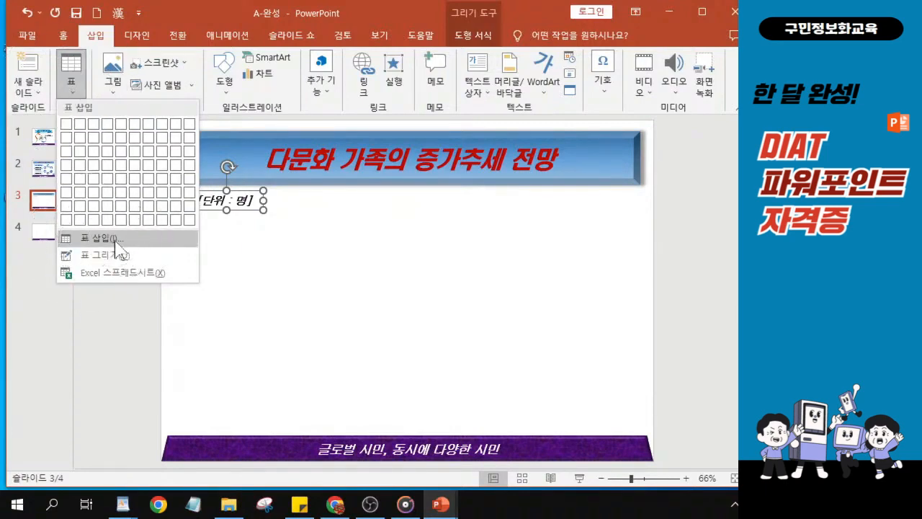
left_click(116, 244)
left_click(116, 243)
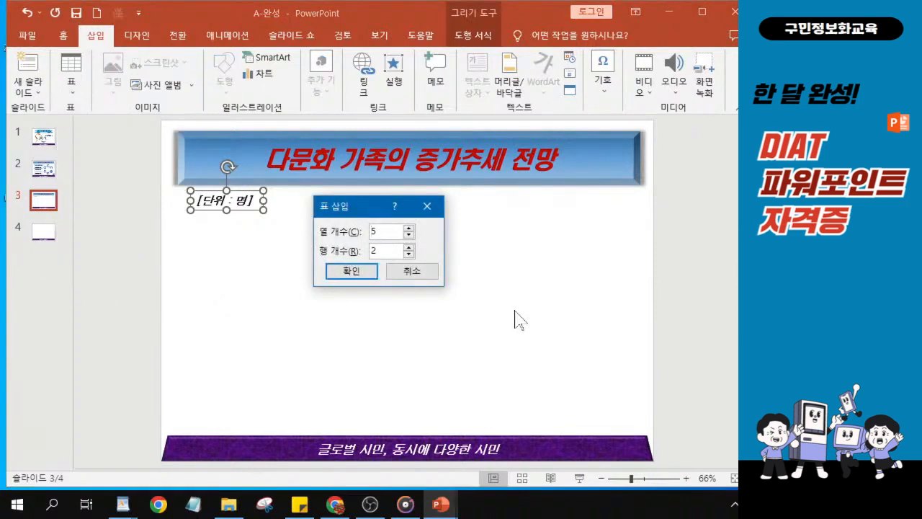
type("6")
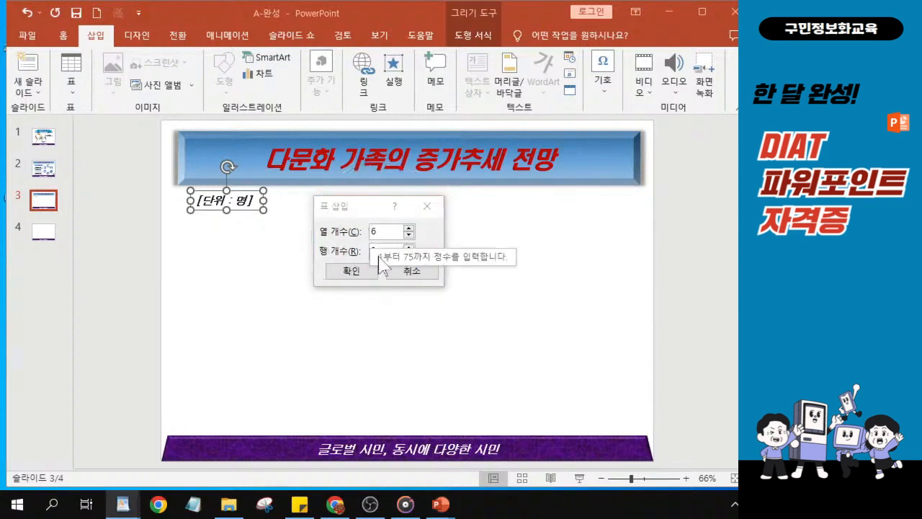
left_click(348, 274)
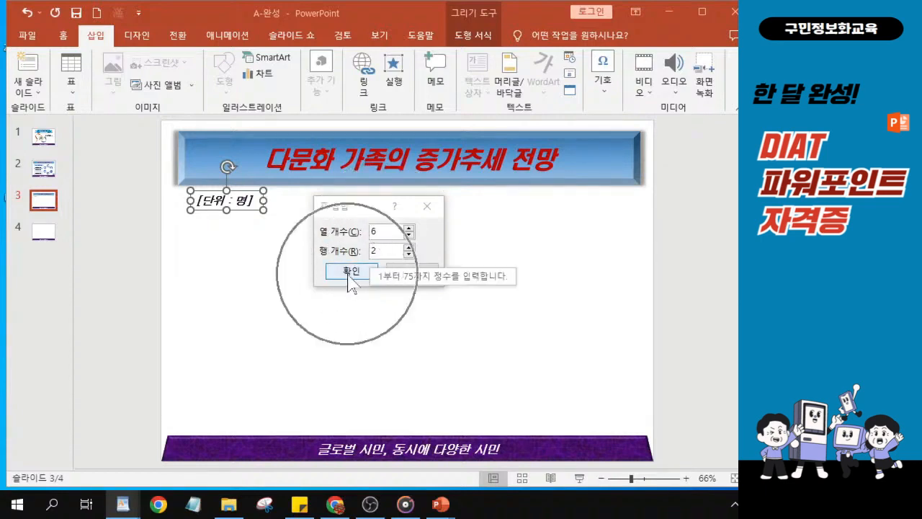
left_click(348, 274)
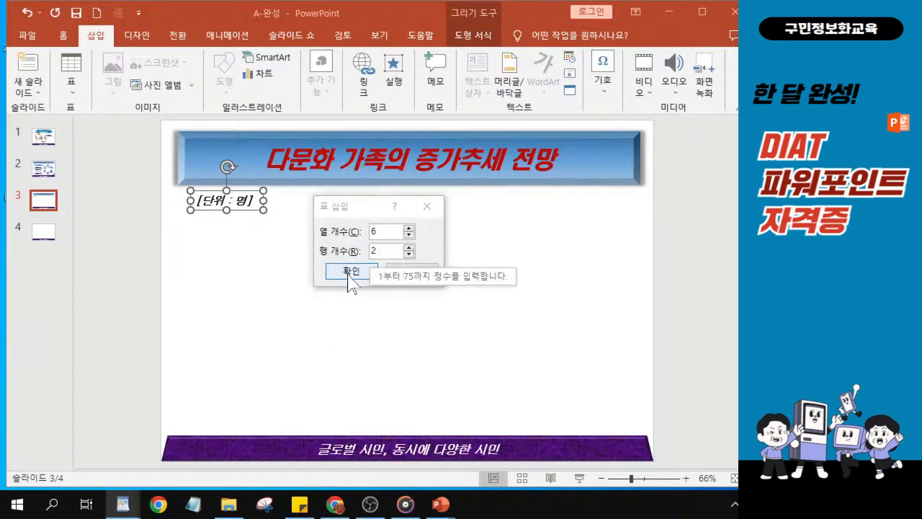
left_click(350, 273)
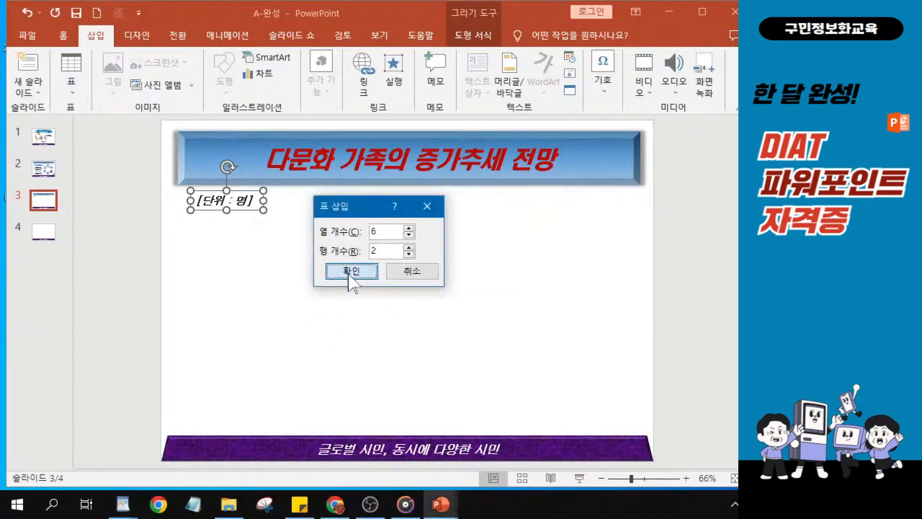
left_click(351, 272)
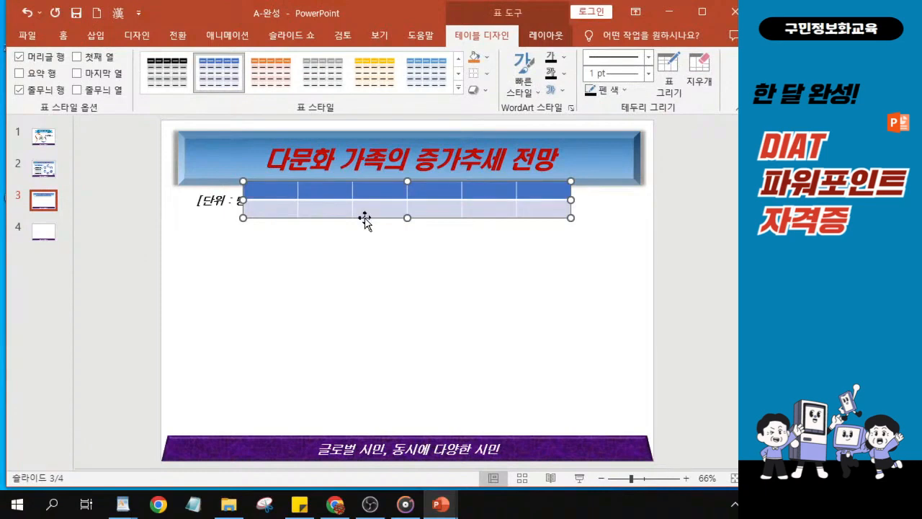
- Place the table directly beneath the unit caption with their left edges aligned, and widen it until both slide margins match
left_click_drag(365, 218, 304, 247)
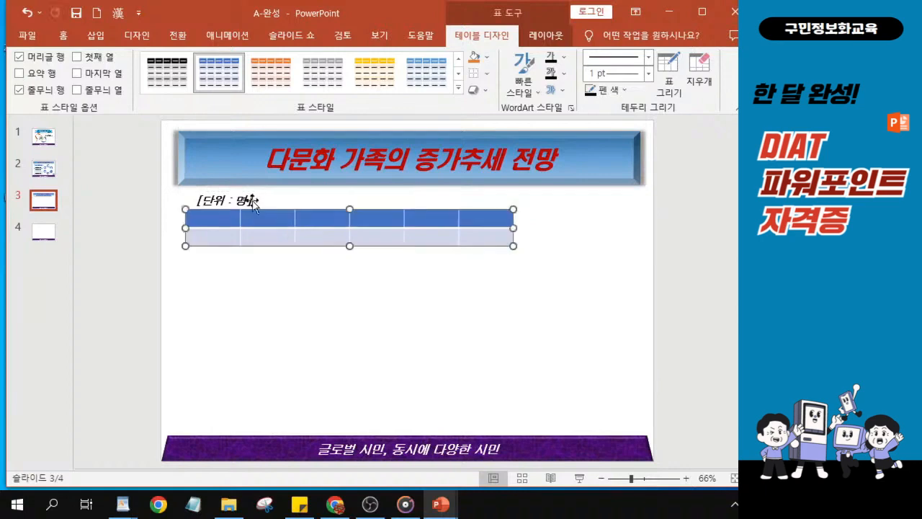
left_click(254, 206)
left_click_drag(247, 187, 244, 189)
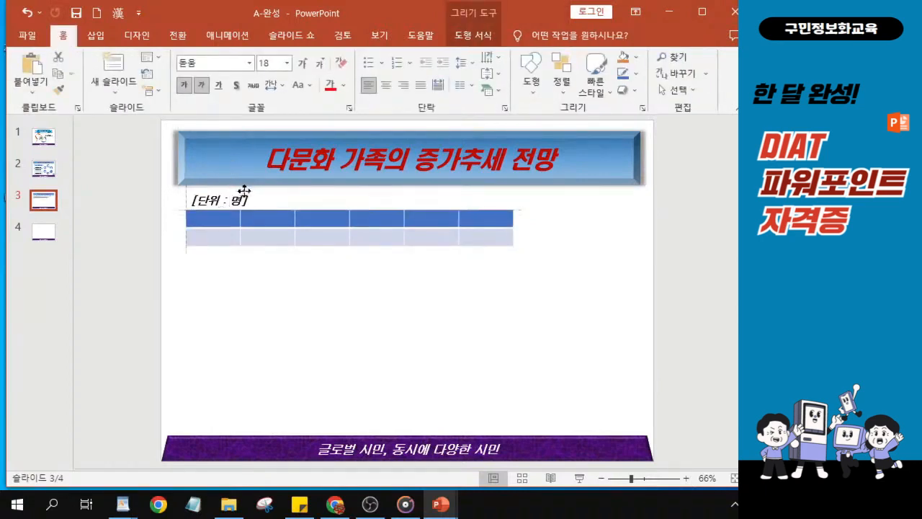
left_click(390, 254)
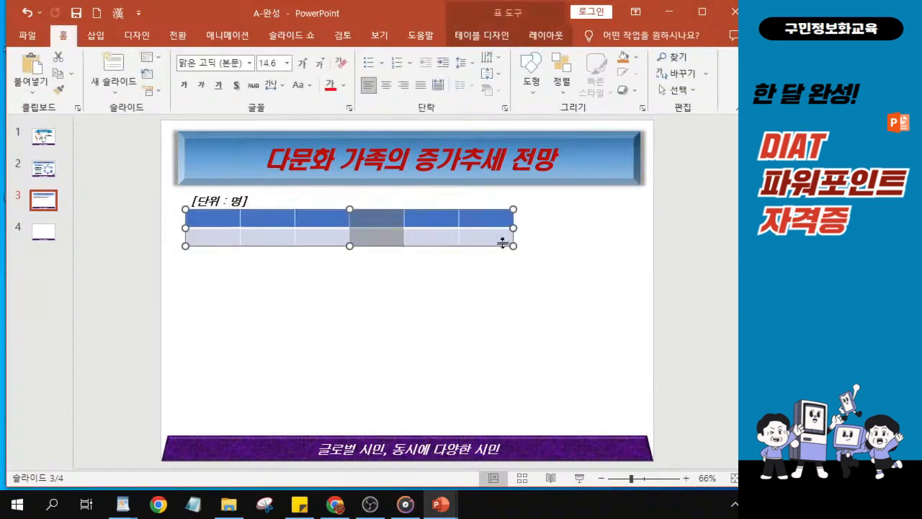
left_click(466, 252)
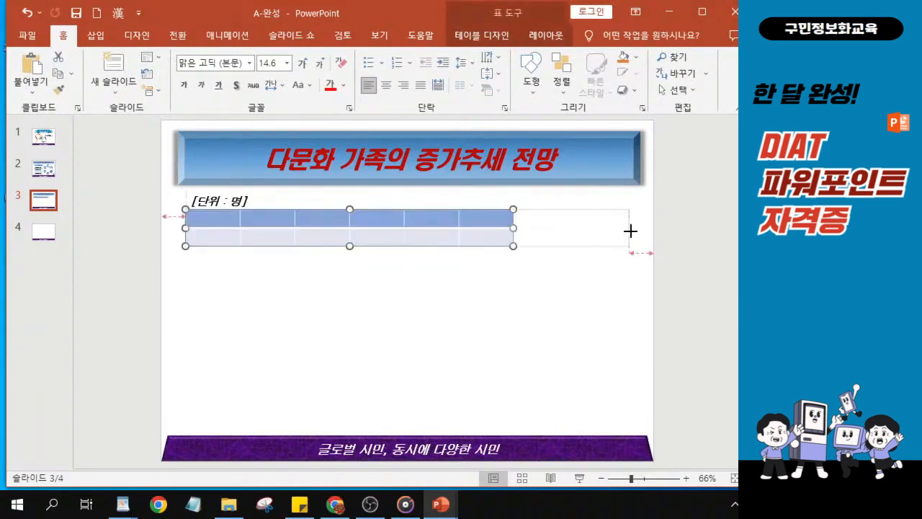
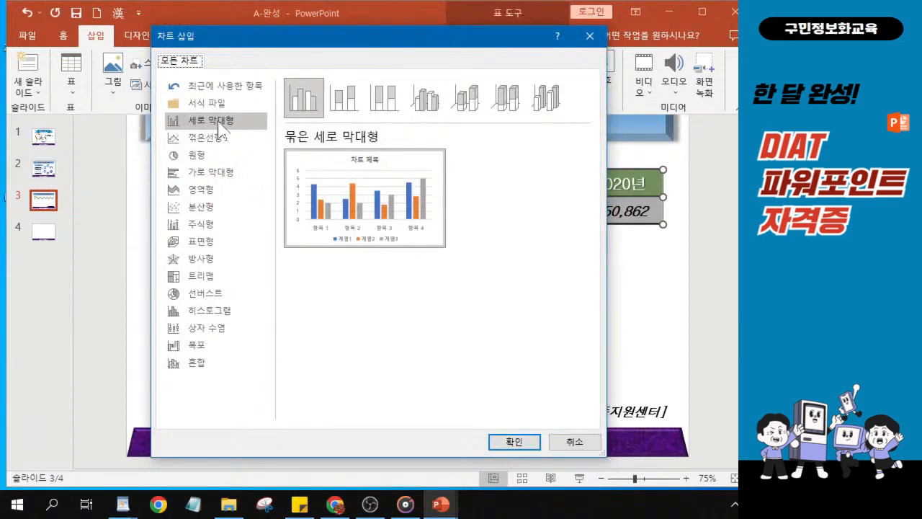
- Insert a clustered bar chart (묶은 가로 막대형) on slide 3
left_click(219, 176)
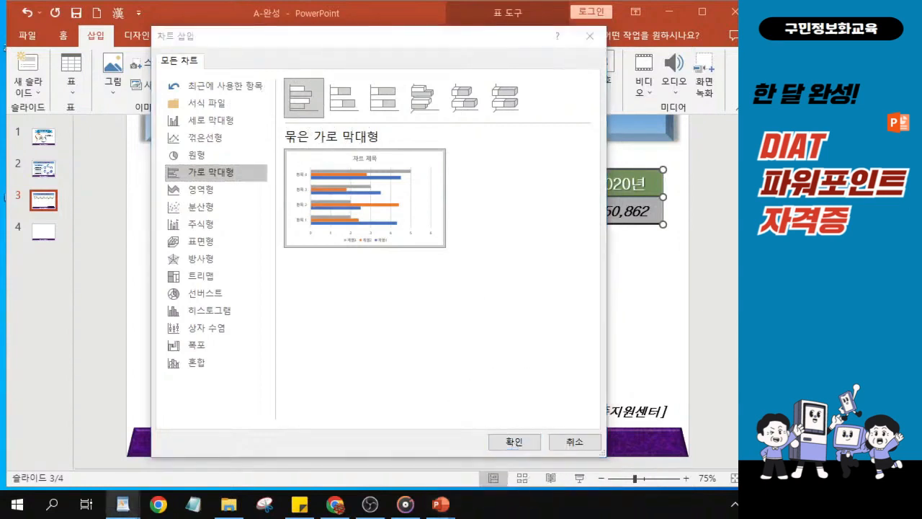
left_click(511, 443)
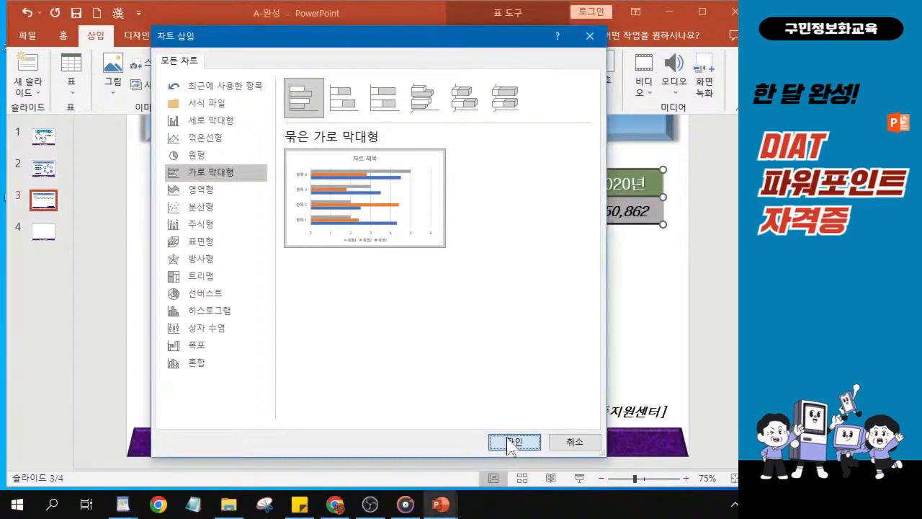
left_click(511, 443)
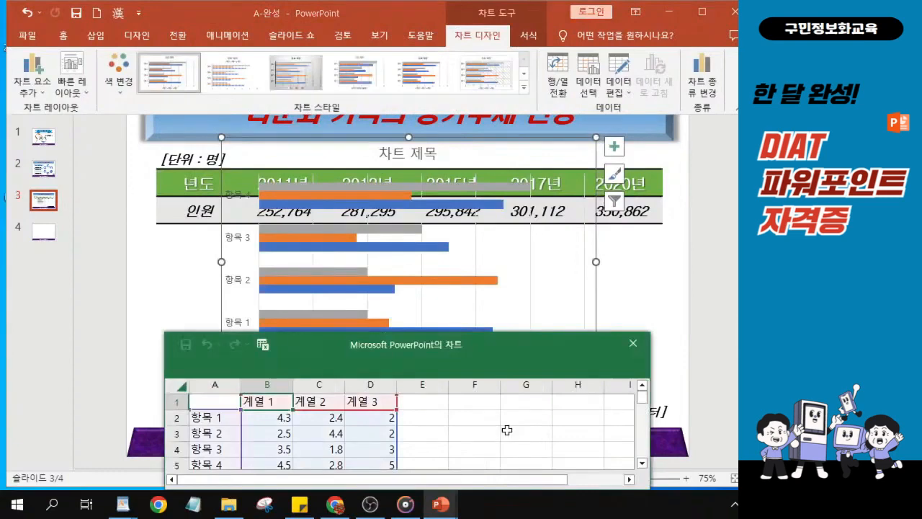
- Move the chart data window higher, enlarge it, and magnify its cells for easier reading
left_click_drag(360, 341, 292, 56)
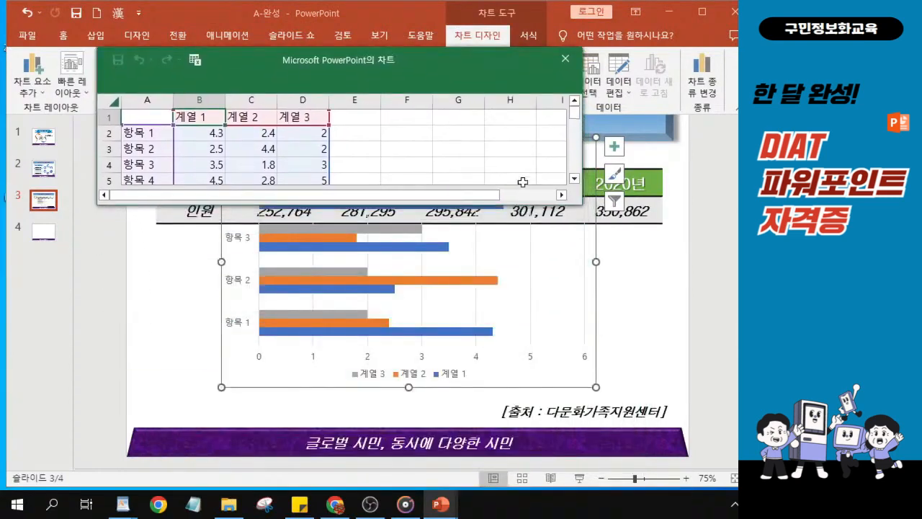
left_click_drag(580, 204, 693, 461)
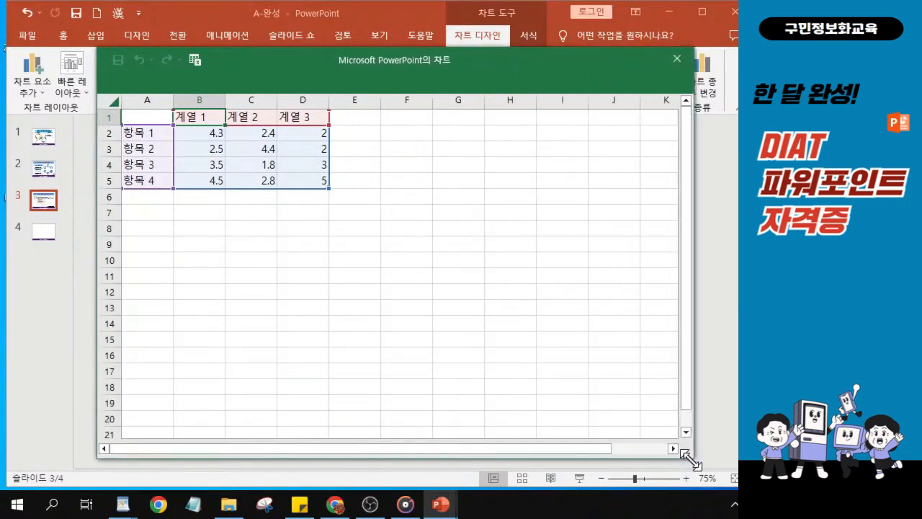
scroll(250, 233, "up", 2)
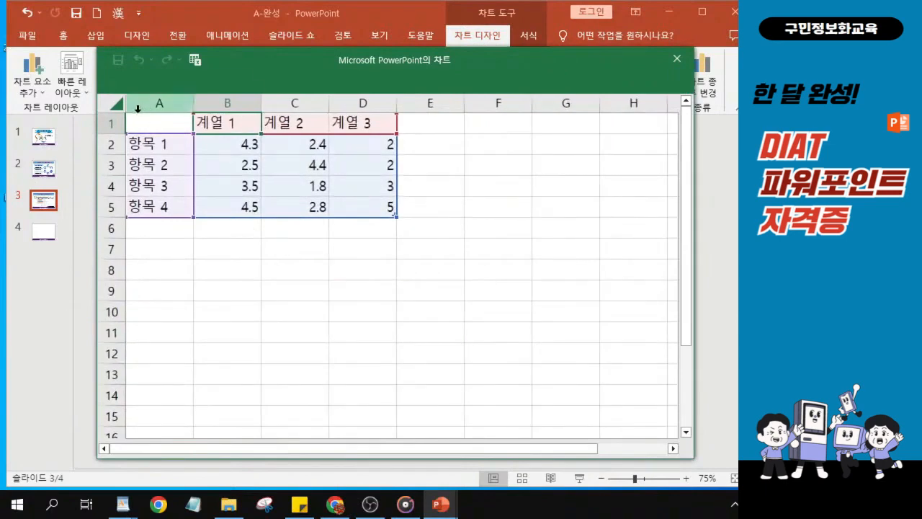
left_click(149, 125)
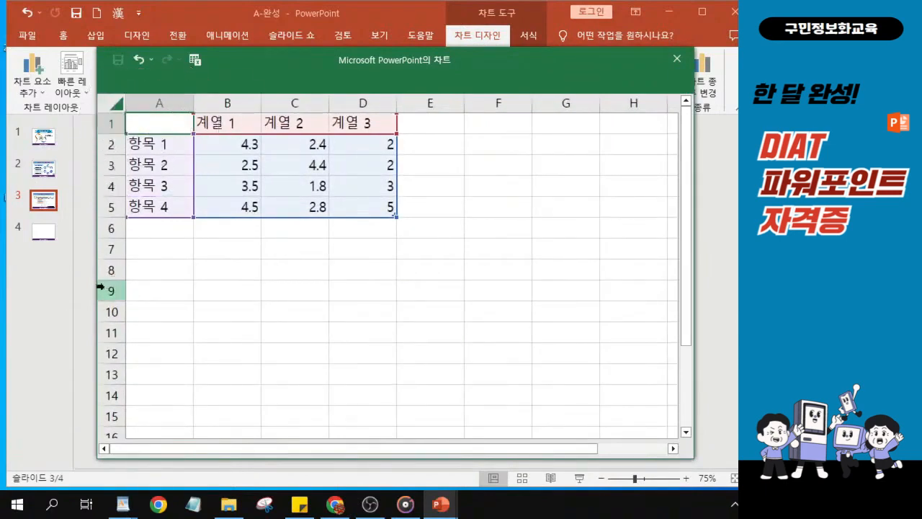
left_click_drag(694, 459, 692, 436)
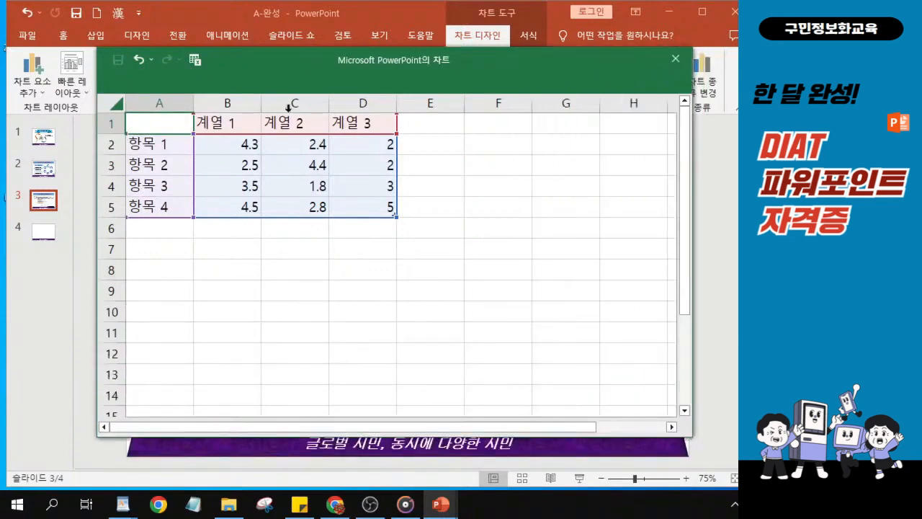
scroll(151, 125, "up", 2)
- Paste the copied 년도/인원 table into the chart data sheet starting at cell A1
left_click(153, 125)
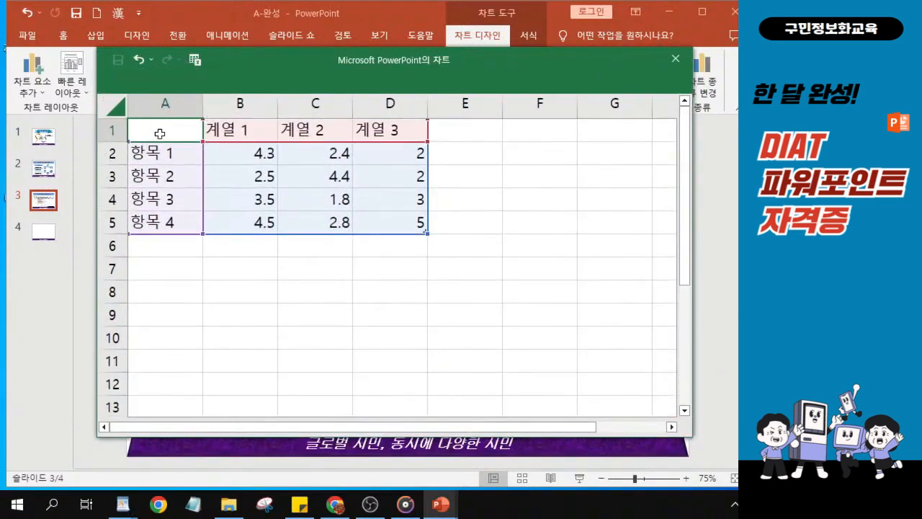
key("ctrl")
key("ctrl")
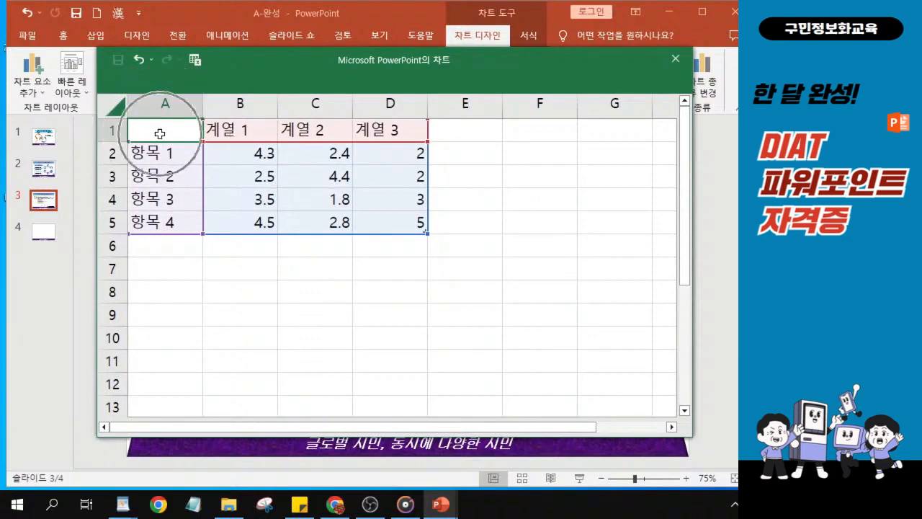
key("ctrl")
key("ctrl")
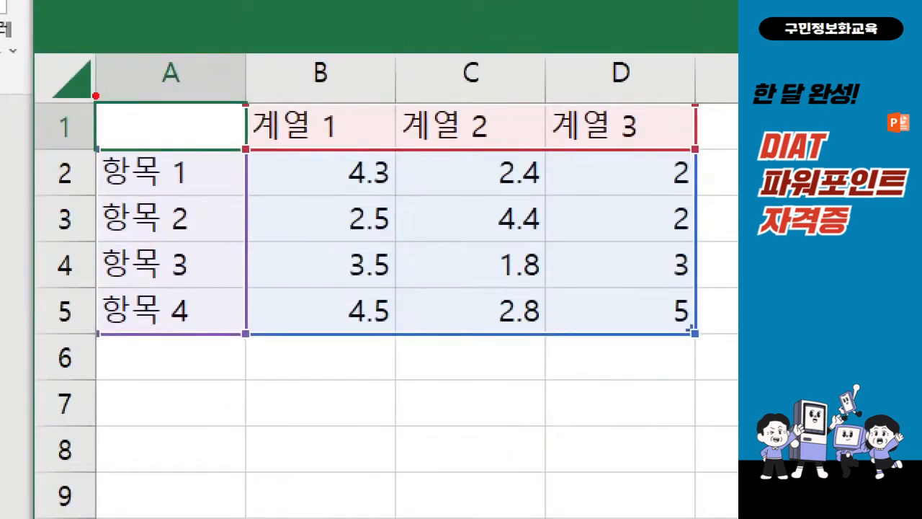
mouse_move(96, 95)
left_mouse_down()
mouse_move(115, 160)
mouse_move(263, 166)
left_mouse_up()
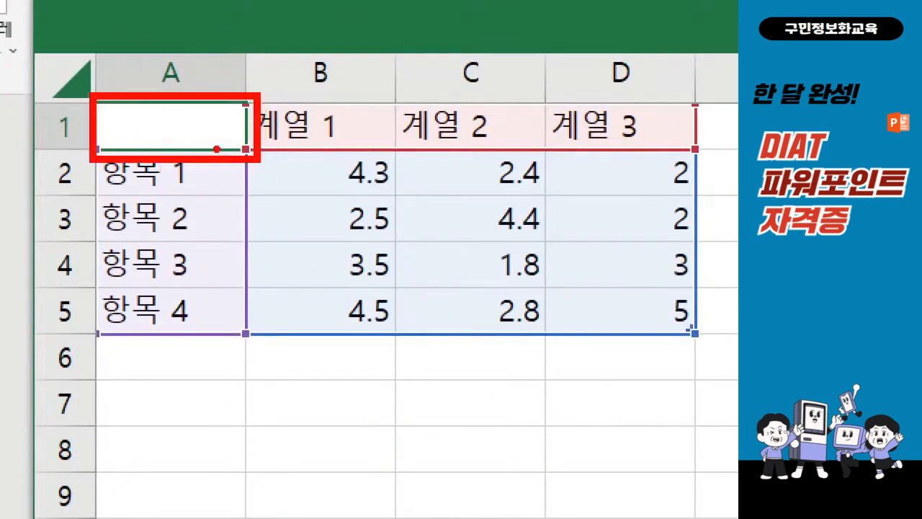
key("Escape")
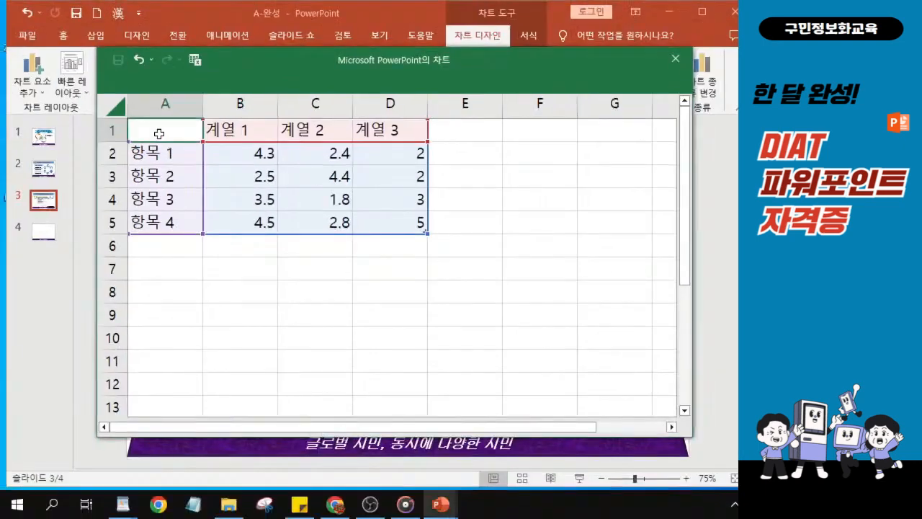
key("ctrl+v")
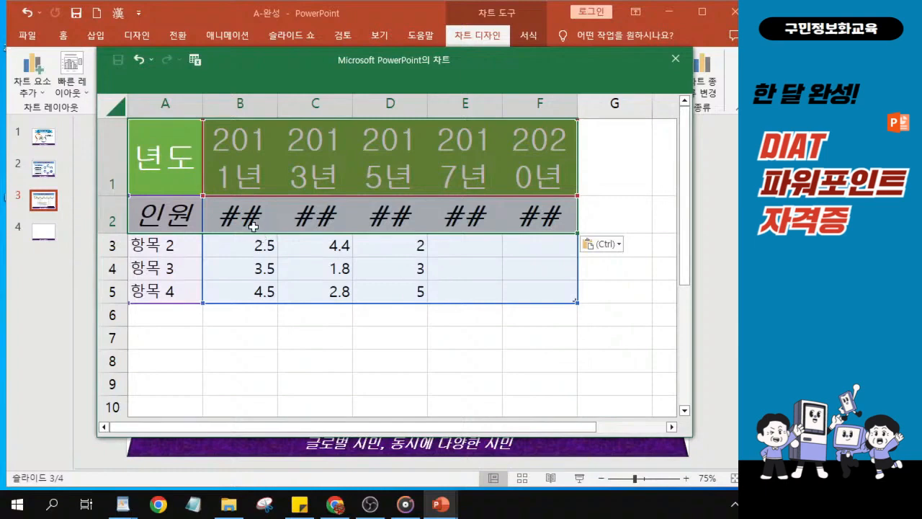
key("ctrl")
key("ctrl")
key("ctrl")
key("ctrl")
key("ctrl")
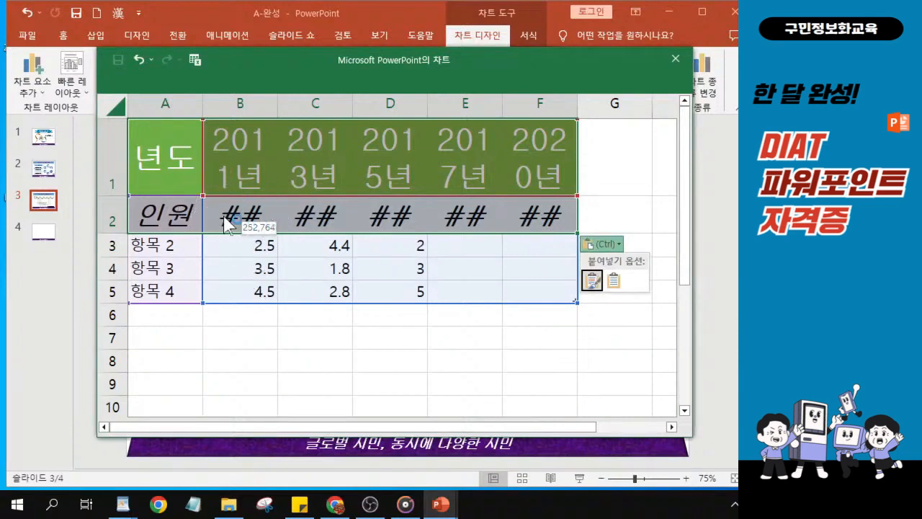
key("ctrl")
- Delete the leftover sample rows 3 to 5 (항목 2 to 항목 4) from the chart data sheet
left_click(113, 245)
left_click(113, 245)
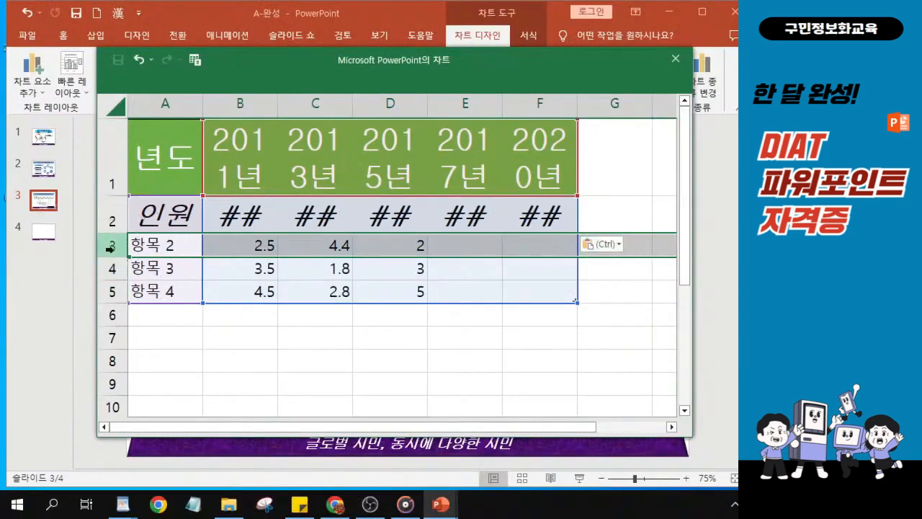
left_click_drag(113, 246, 113, 292)
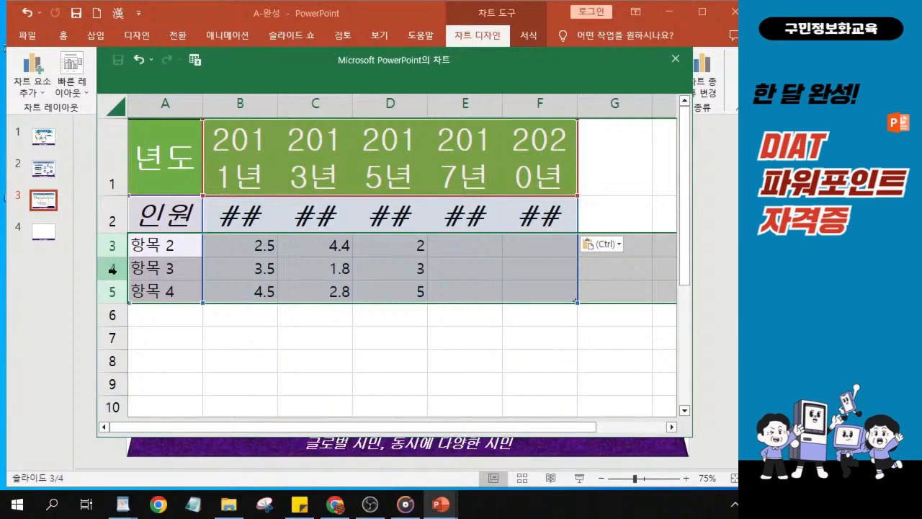
right_click(112, 269)
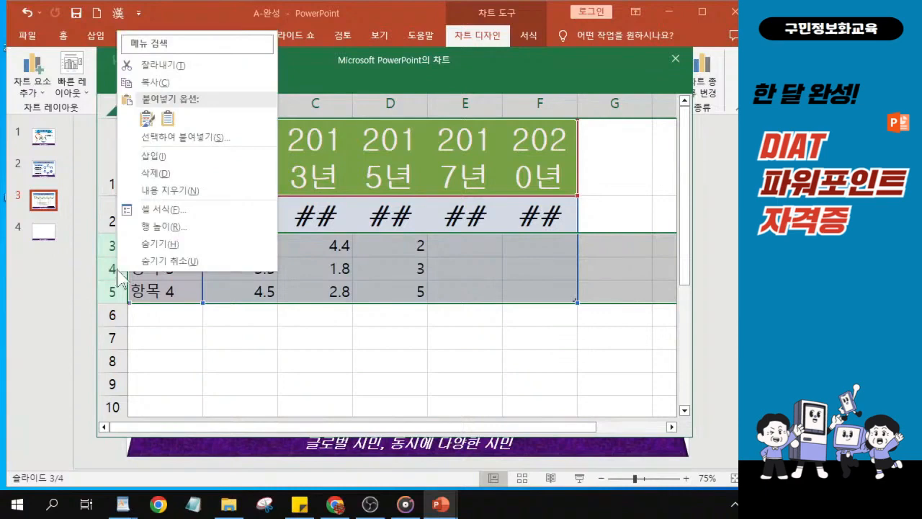
left_click(163, 175)
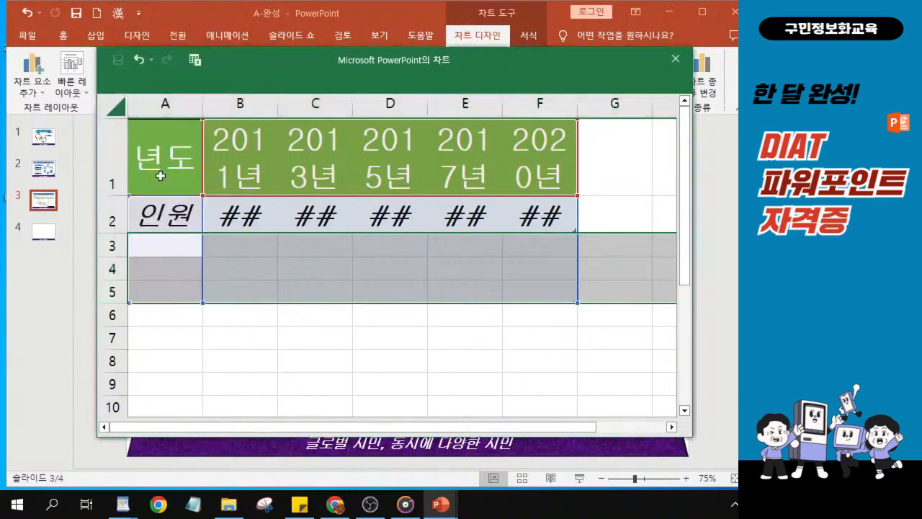
left_click(298, 270)
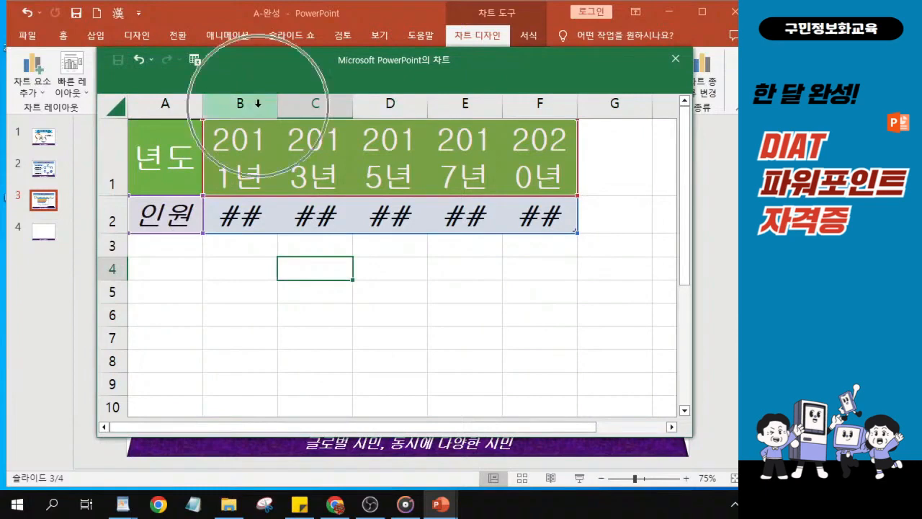
- Widen columns B to F of the chart data sheet together so the years and 인원 figures fit in their cells
left_click_drag(257, 107, 531, 99)
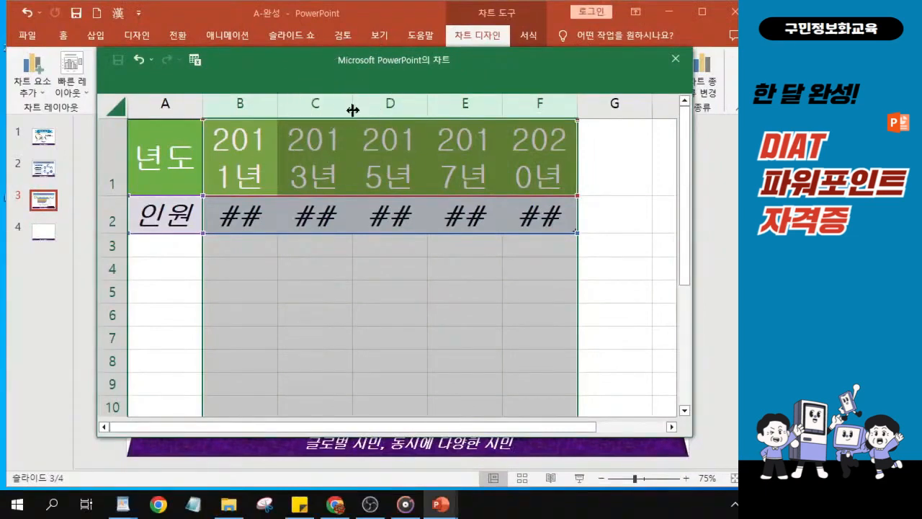
double_click(353, 106)
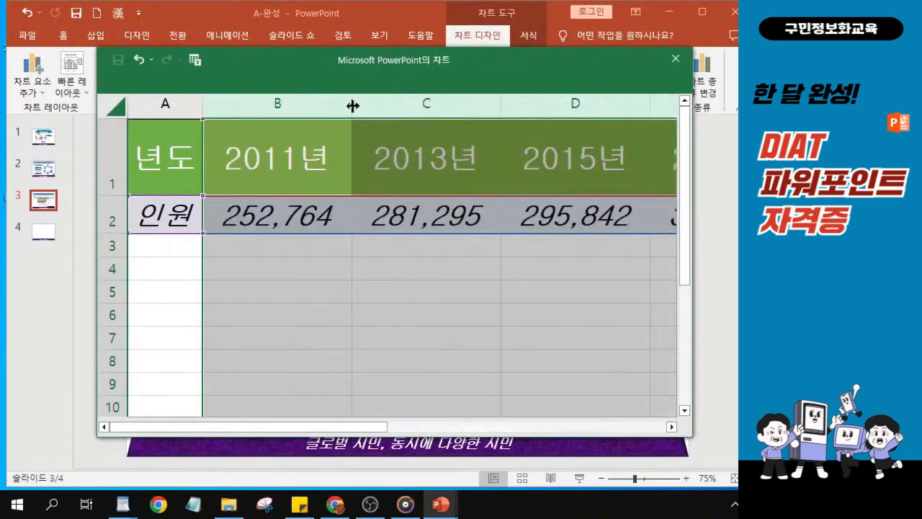
mouse_move(352, 106)
left_mouse_down()
mouse_move(345, 108)
mouse_move(353, 108)
left_mouse_up()
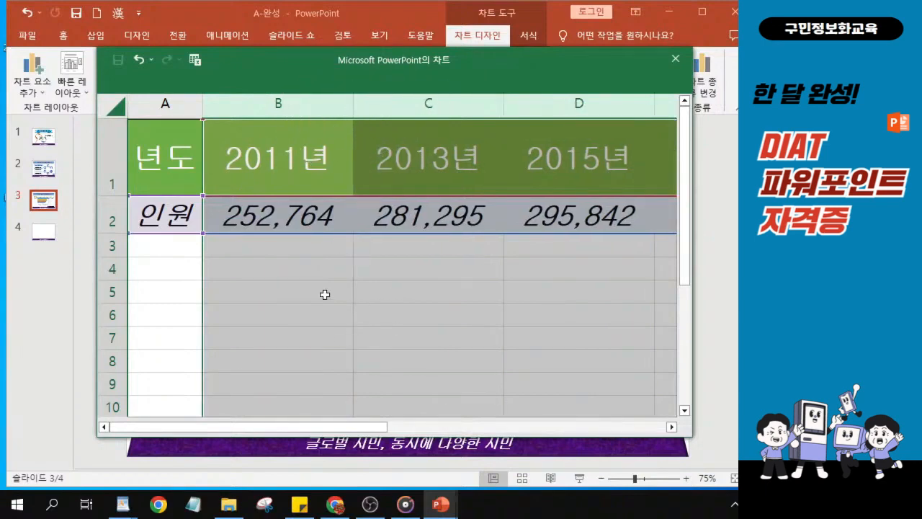
left_click(335, 319)
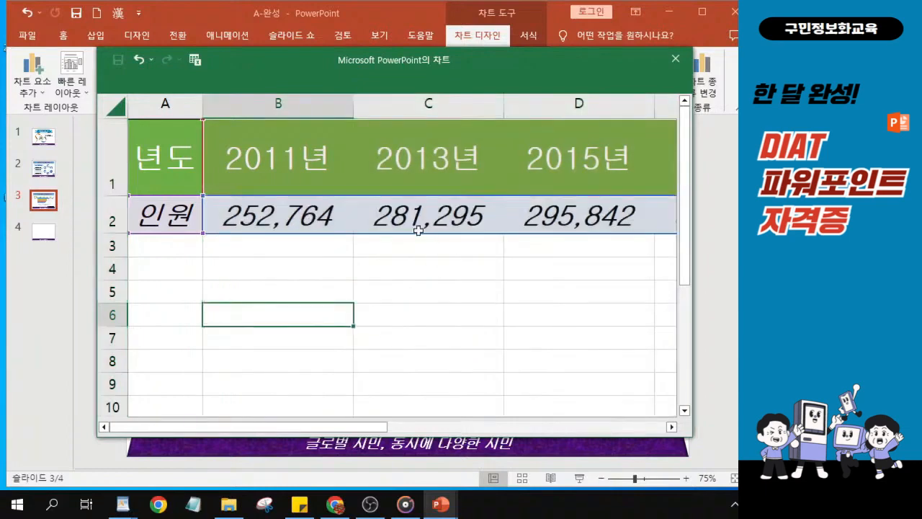
left_click(208, 286)
left_click(295, 330)
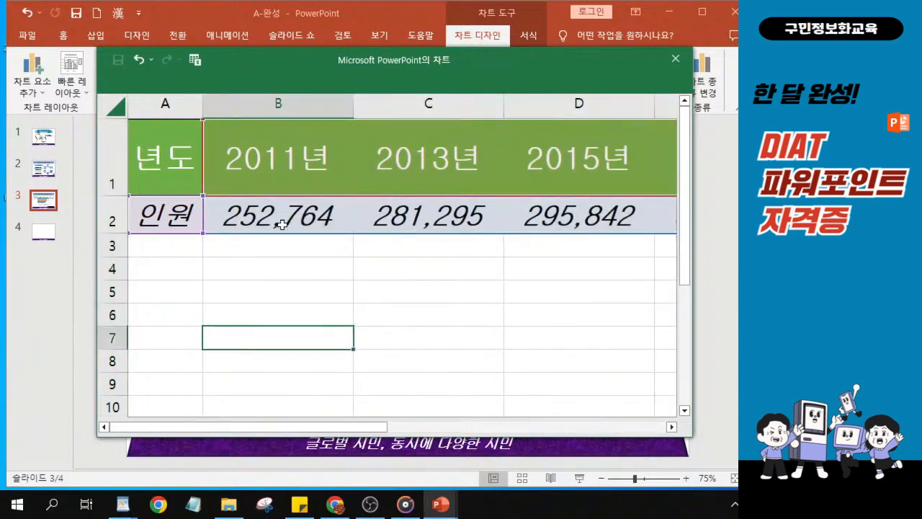
- Move the chart data window aside and compare the chart's bars and legend with the reference presentation A_슬라이드3
mouse_move(369, 431)
left_mouse_down()
mouse_move(591, 435)
mouse_move(371, 431)
mouse_move(546, 428)
mouse_move(372, 413)
left_mouse_up()
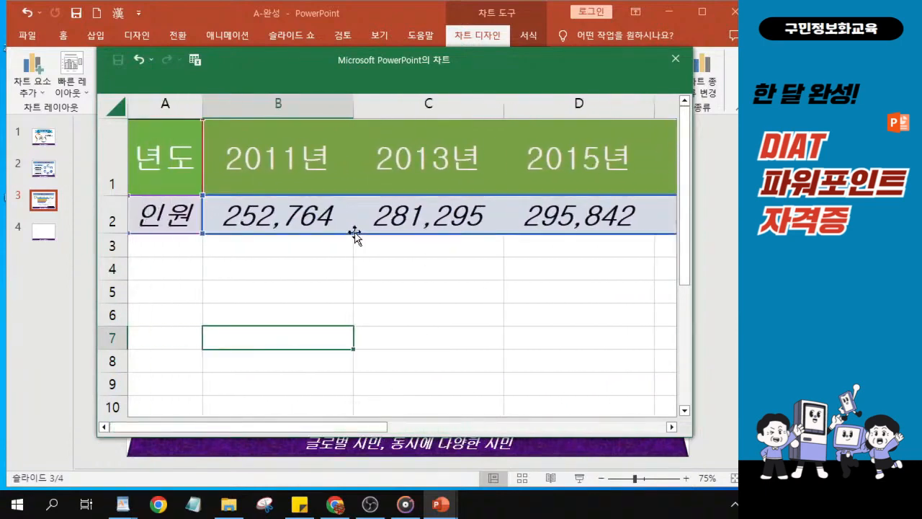
left_click_drag(392, 61, 21, 182)
left_click(550, 296)
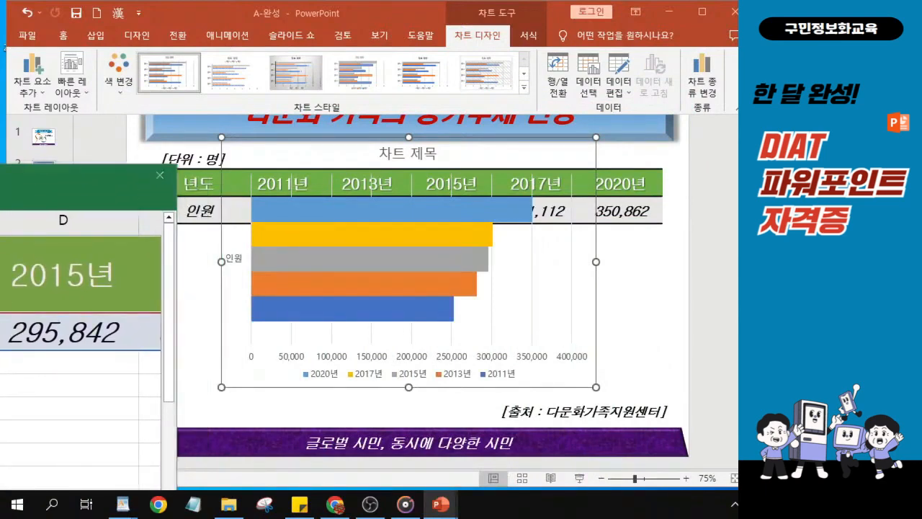
left_click(363, 372)
left_click(236, 255)
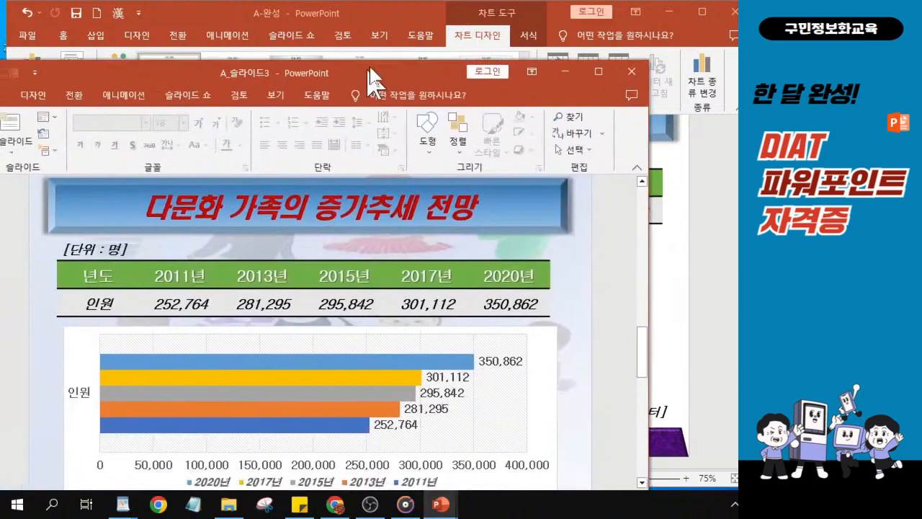
left_click_drag(375, 72, 437, 1)
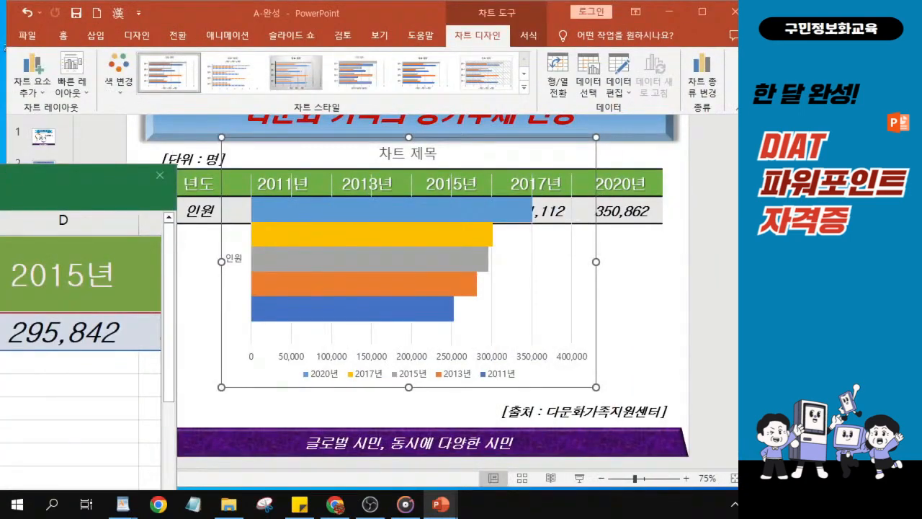
- Bring the chart data window back over the slide and close it
left_click_drag(57, 171, 513, 81)
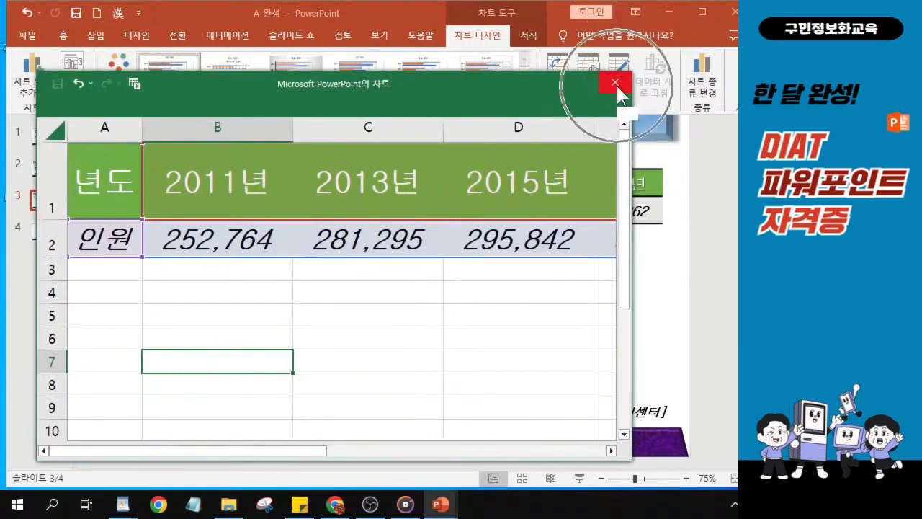
left_click(616, 85)
left_click(616, 83)
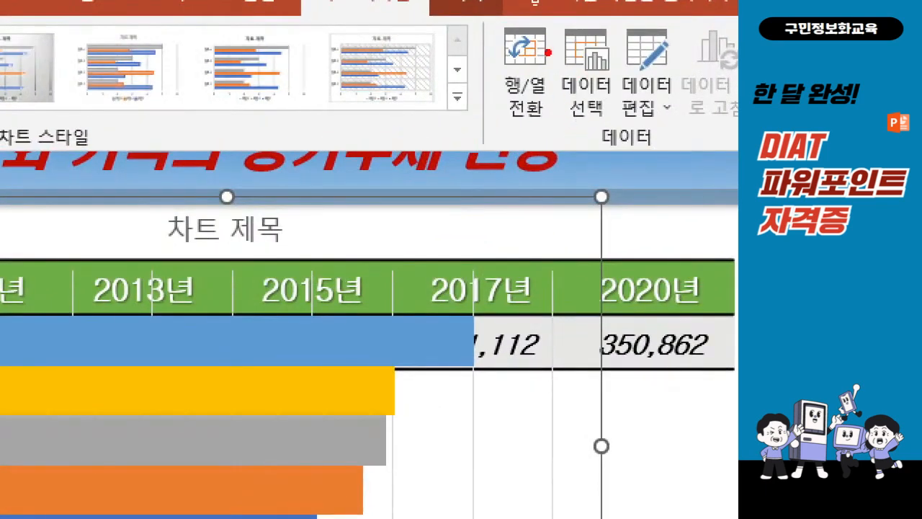
left_click_drag(549, 131, 681, 124)
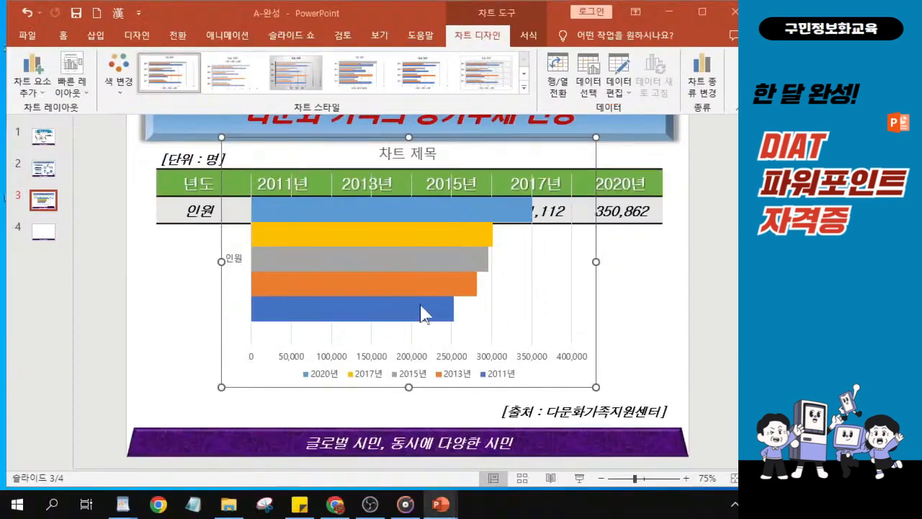
- Reduce the chart's height and move it directly beneath the 년도/인원 table
left_click(413, 301)
left_click_drag(415, 387, 406, 309)
left_click_drag(257, 299, 173, 364)
left_click_drag(332, 206, 333, 230)
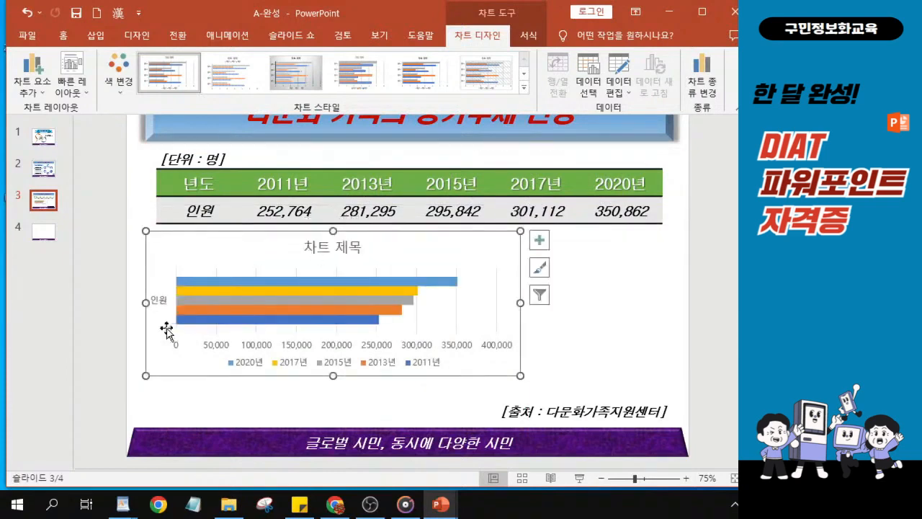
- Resize the chart to roughly the table's width and extend it down to just above the source caption
left_click_drag(147, 303, 163, 303)
left_click_drag(521, 303, 654, 304)
left_click_drag(410, 375, 409, 401)
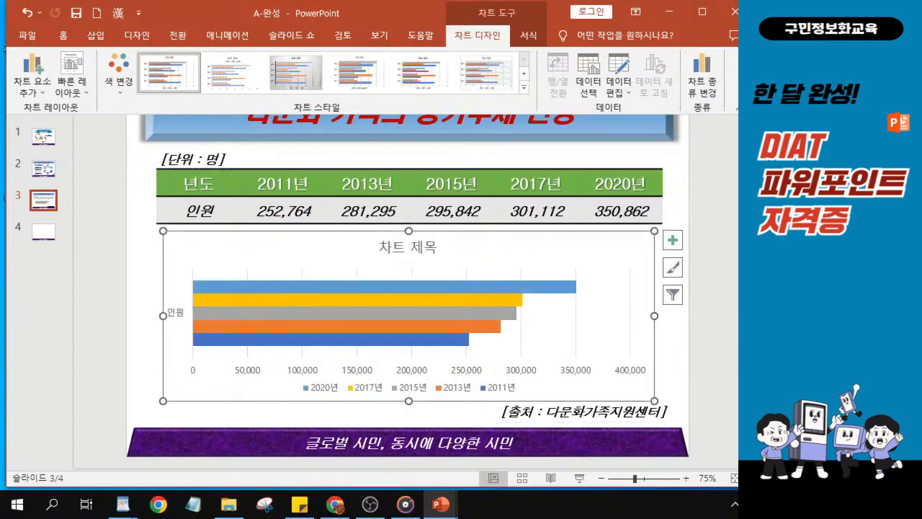
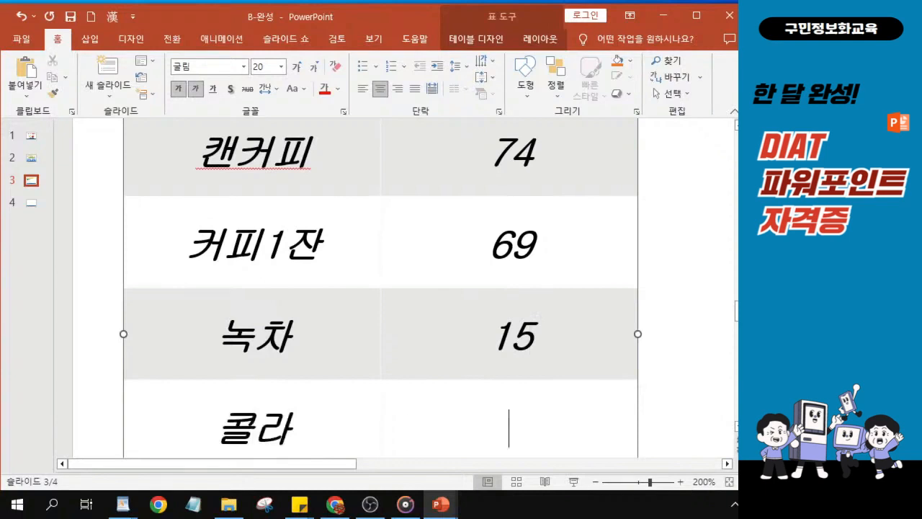
- In the slide 3 table of B-완성, enter 23 for 콜라 and fill the following row with 초콜릿 and 16
type("23")
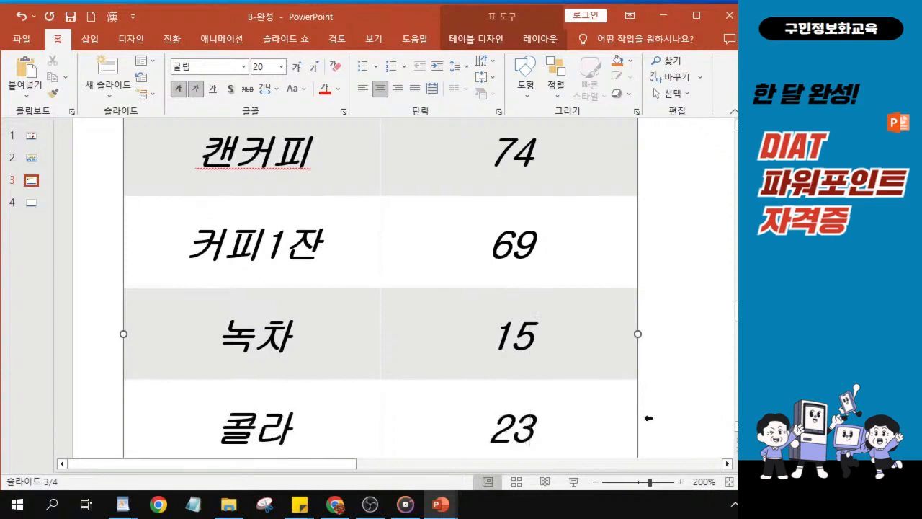
scroll(649, 418, "down", 1)
scroll(380, 288, "down", 3)
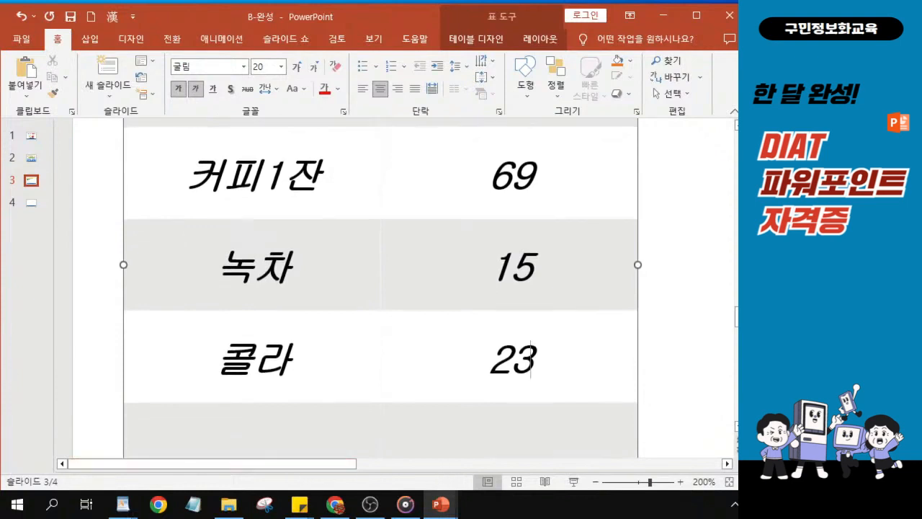
key("Tab")
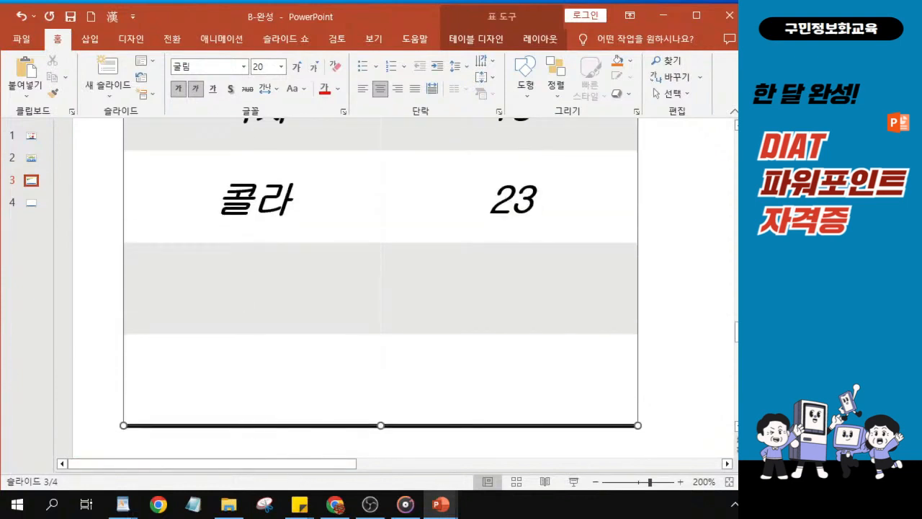
type("초")
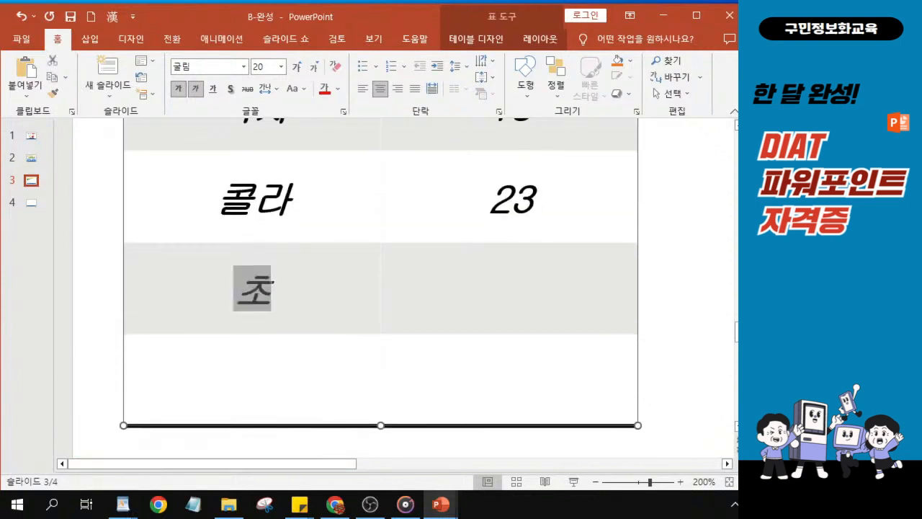
type("콜릿")
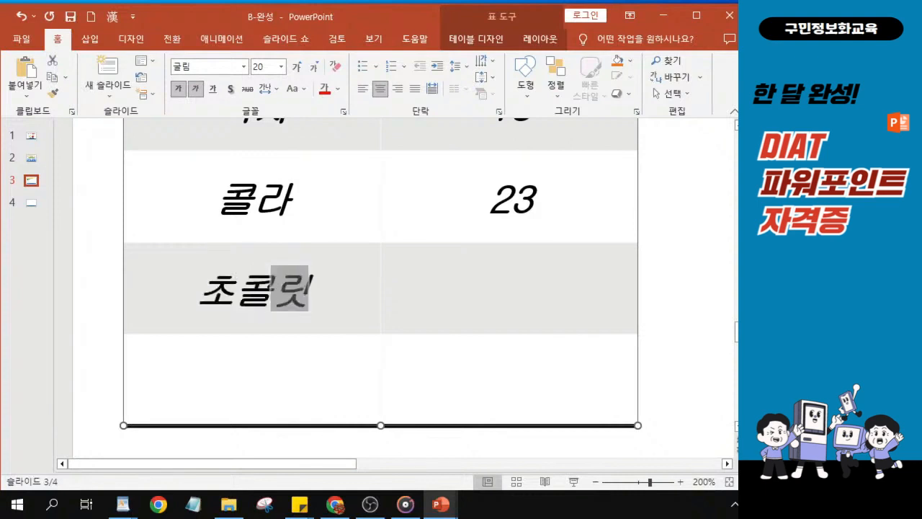
key("Tab")
type("16")
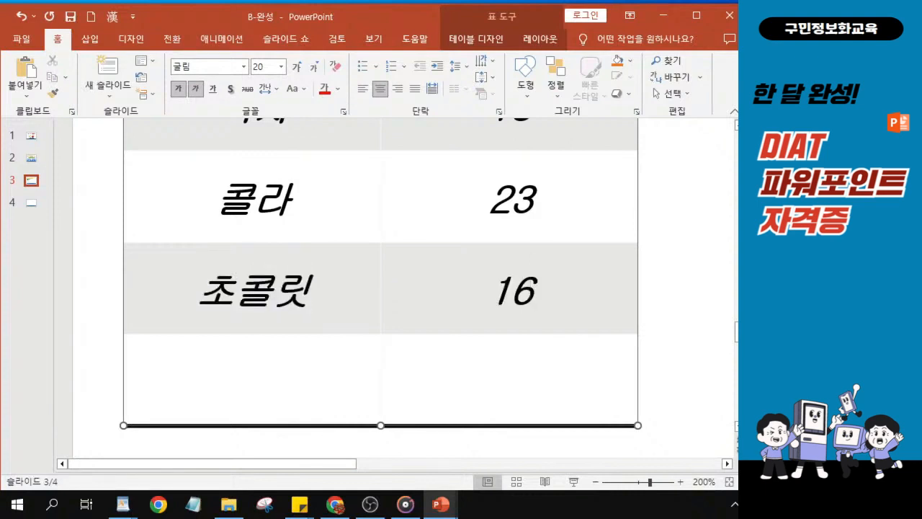
- Fill the table's last row with 에너지음료 and 62.5
key("Tab")
type("에너지음")
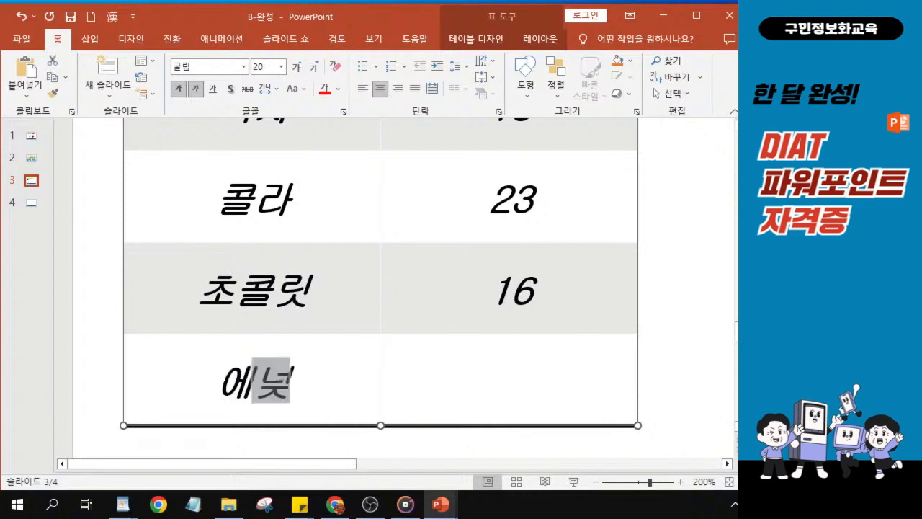
type("료")
key("Tab")
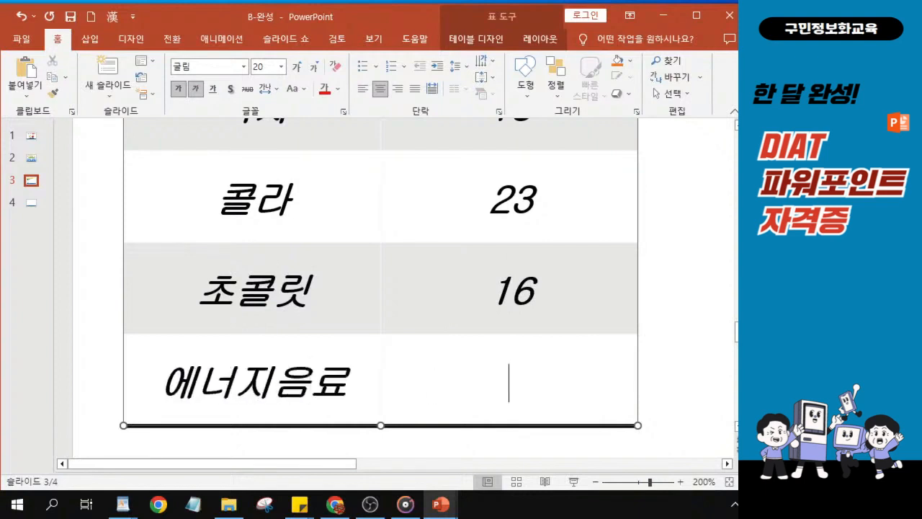
type("62.5")
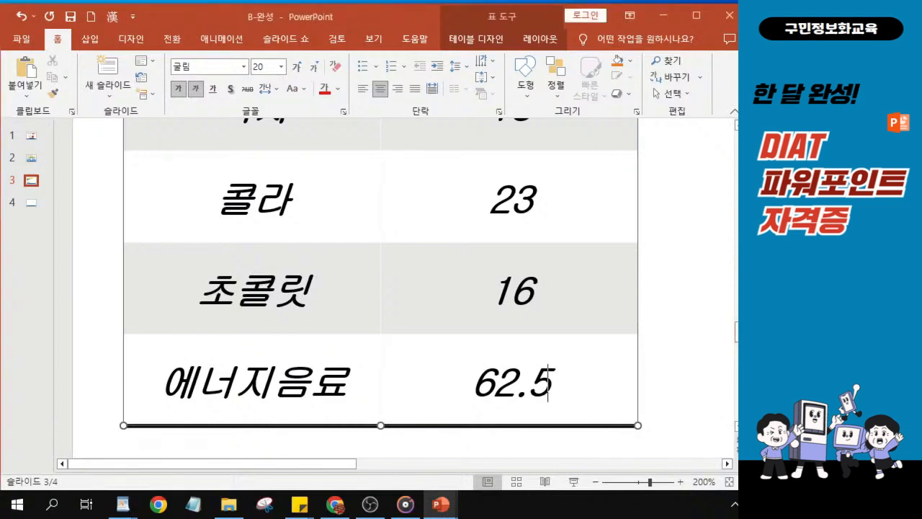
- Review the filled 식품 종류/함유량 table from its header to its last row
mouse_move(736, 334)
left_mouse_down()
mouse_move(737, 324)
mouse_move(736, 349)
left_mouse_up()
scroll(382, 297, "down", 10)
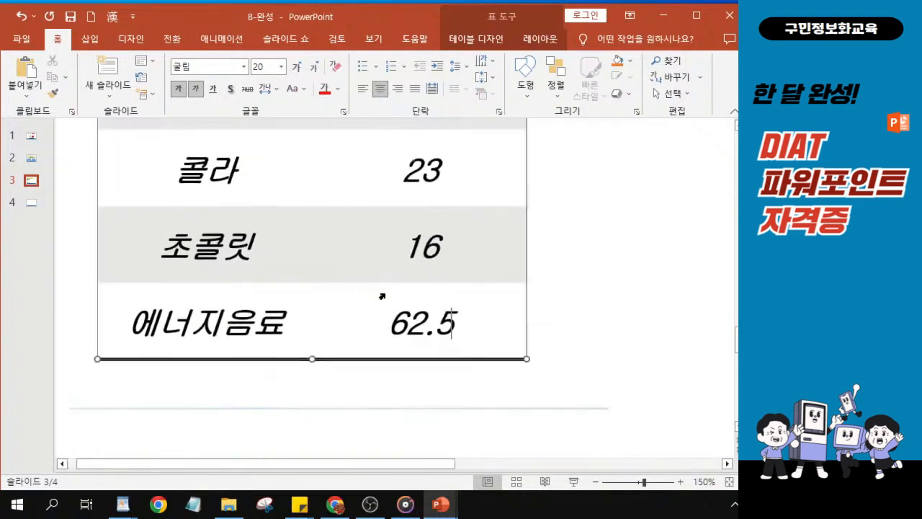
scroll(382, 296, "up", 1)
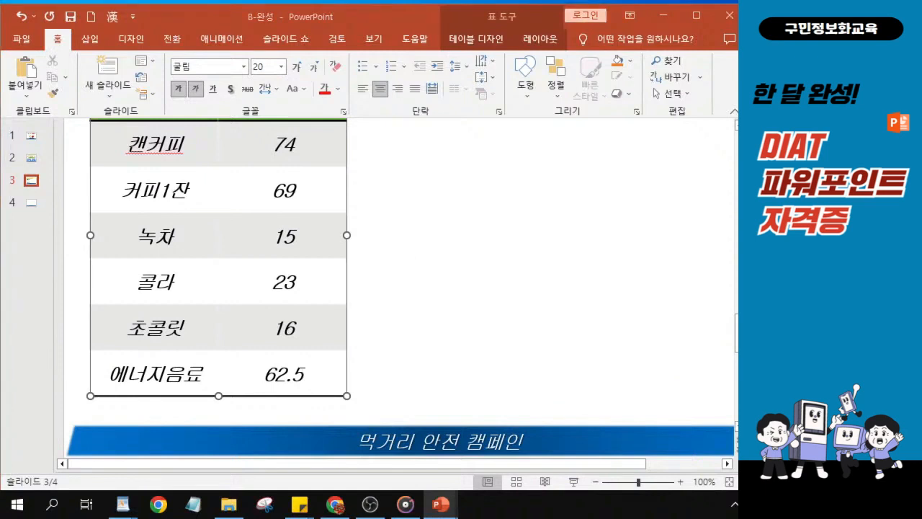
key("alt+Tab")
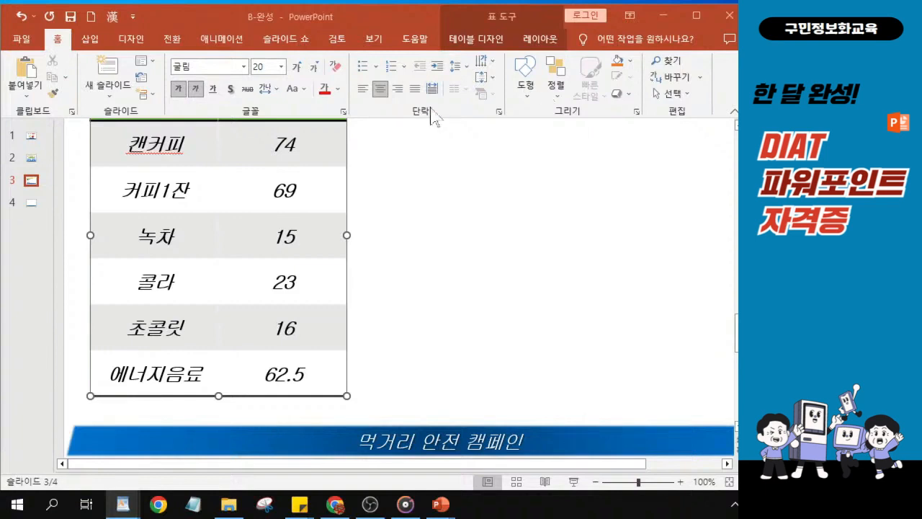
left_click(125, 145)
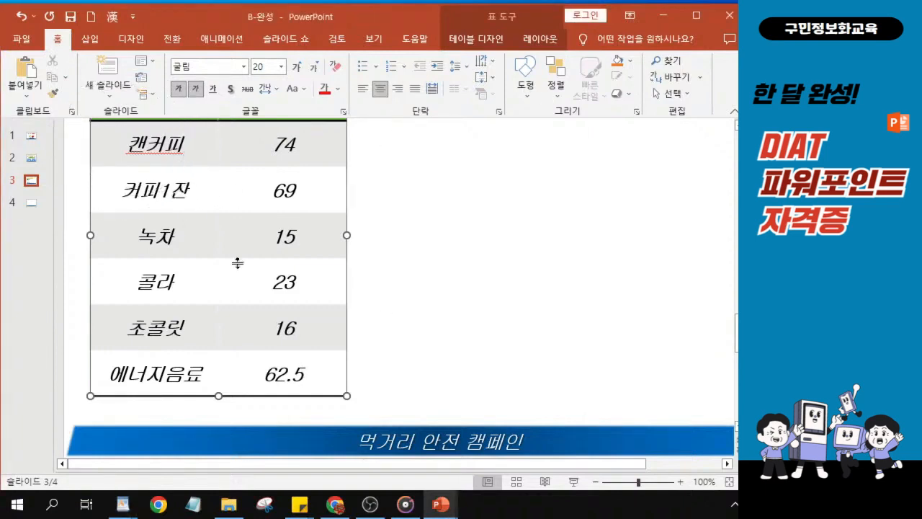
scroll(237, 262, "up", 2)
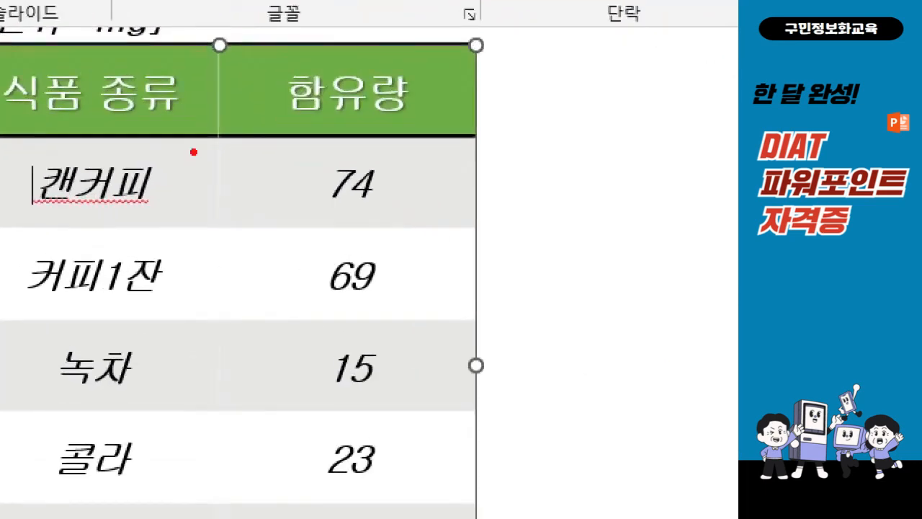
left_click_drag(193, 150, 250, 143)
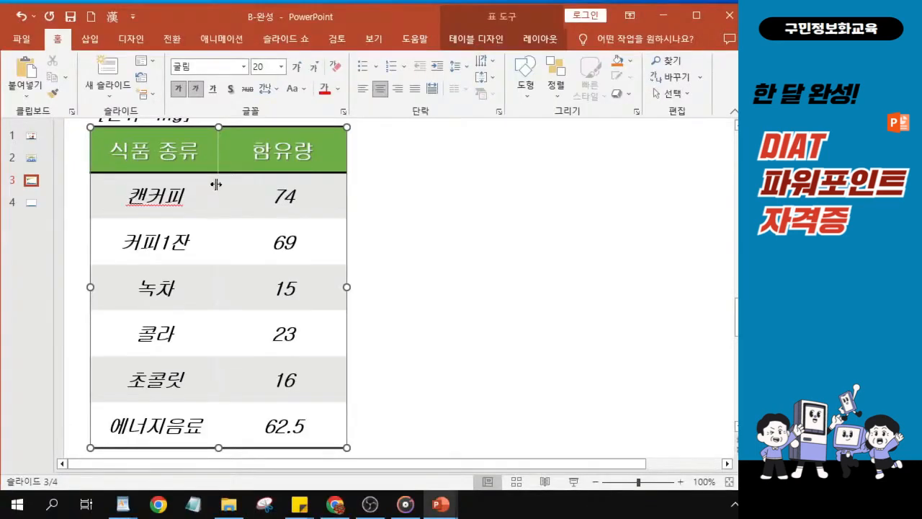
- Widen the 식품 종류 column of the slide 3 table and compare its proportions with the B_슬라이드3 reference
key("ctrl")
left_click_drag(216, 185, 243, 203)
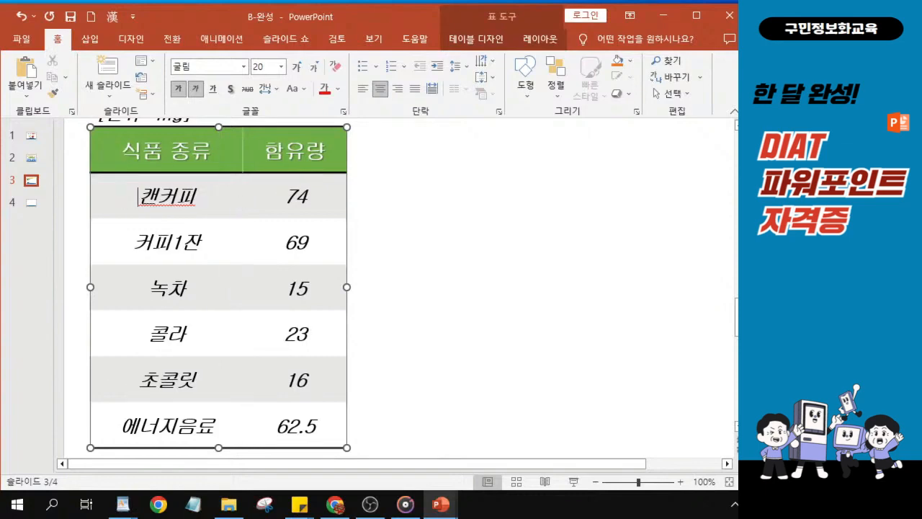
left_click_drag(2, 166, 508, 68)
key("ctrl")
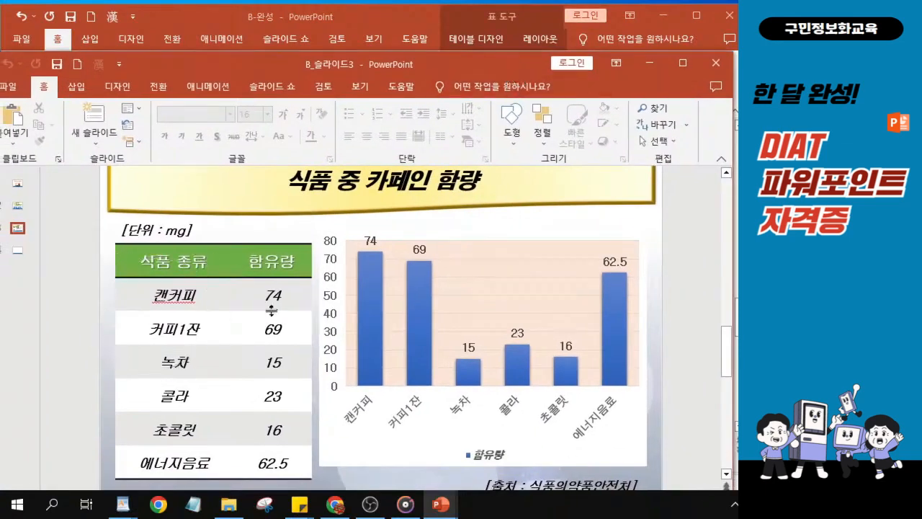
key("ctrl")
left_click_drag(387, 64, 1, 140)
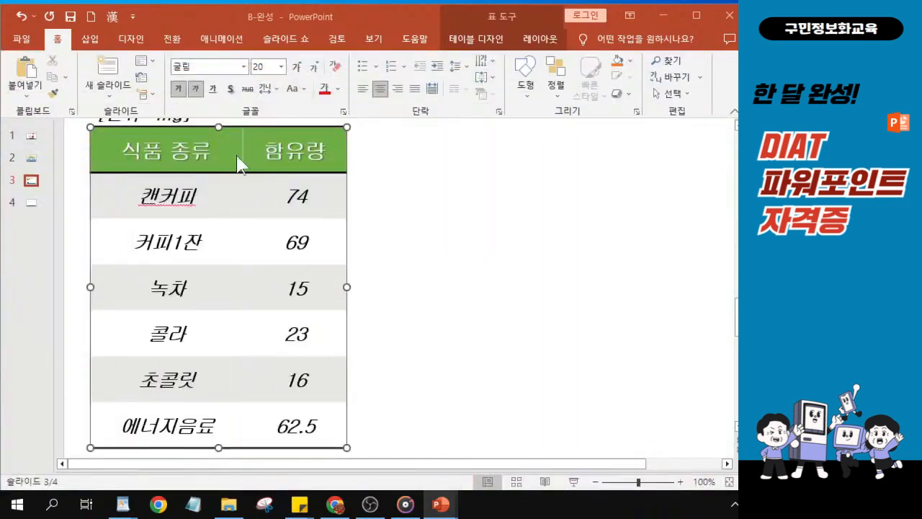
- Fine-tune the border between the 식품 종류 and 함유량 columns, leaving the 식품 종류 column somewhat wider
key("ctrl")
left_click(240, 199)
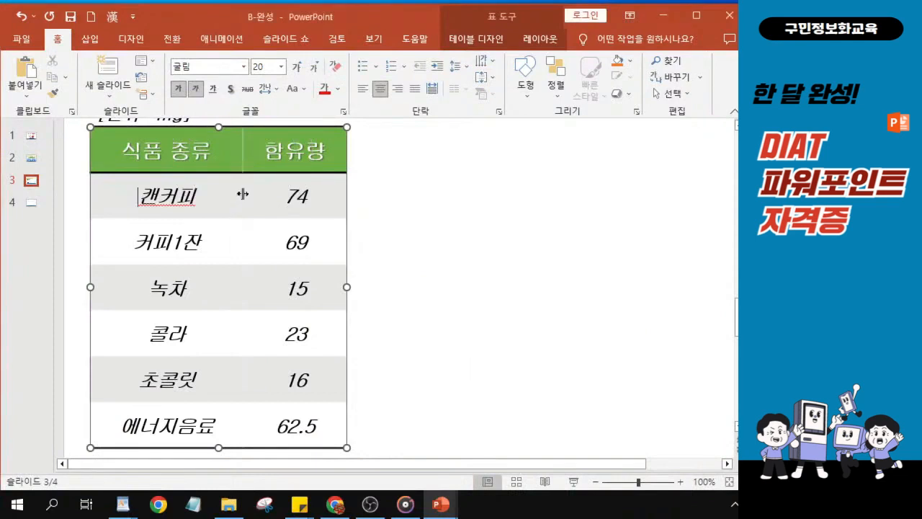
key("ctrl")
mouse_move(243, 194)
left_mouse_down()
mouse_move(234, 196)
mouse_move(245, 198)
left_mouse_up()
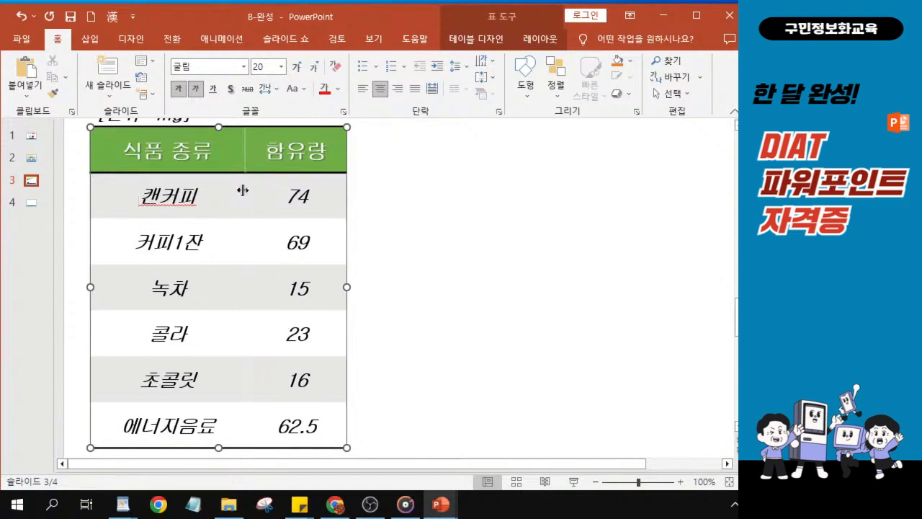
left_click_drag(243, 188, 240, 191)
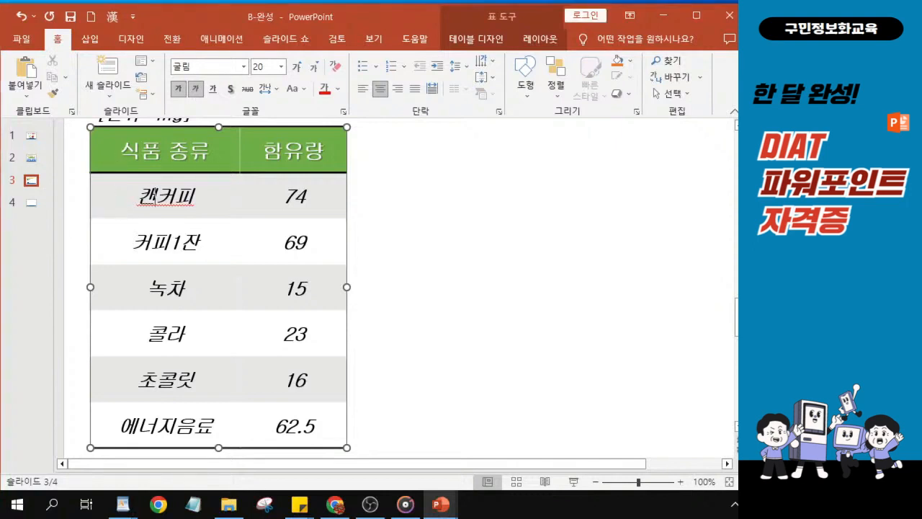
- Copy all cells of the table, from the 식품 종류 header to the 에너지음료 row
left_click(120, 151)
left_click_drag(121, 151, 297, 425)
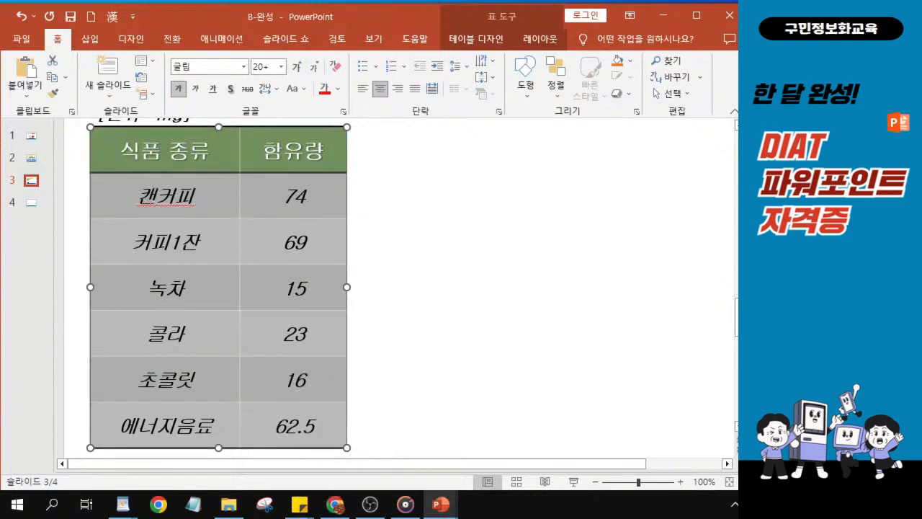
left_click(160, 152)
left_click_drag(117, 153, 299, 426)
- Insert a 묶은 세로 막대형 (clustered column) chart on slide 3
left_click(90, 40)
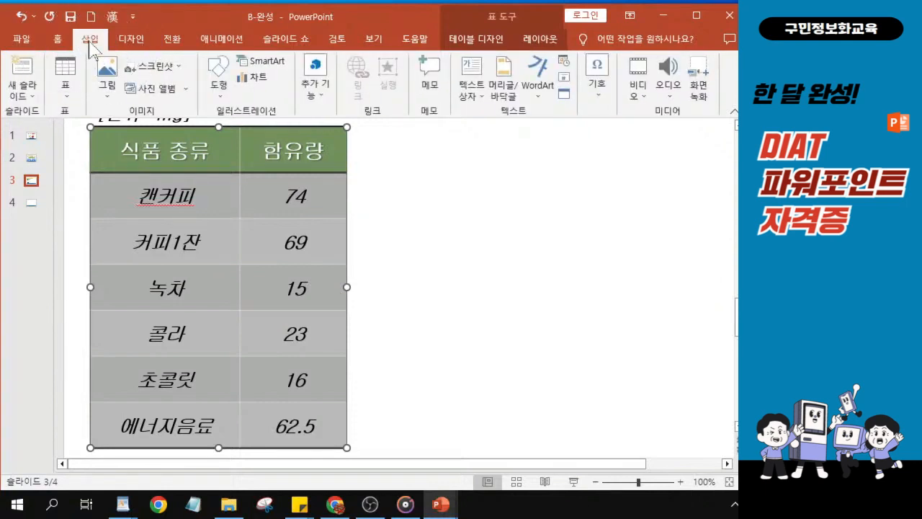
left_click(257, 79)
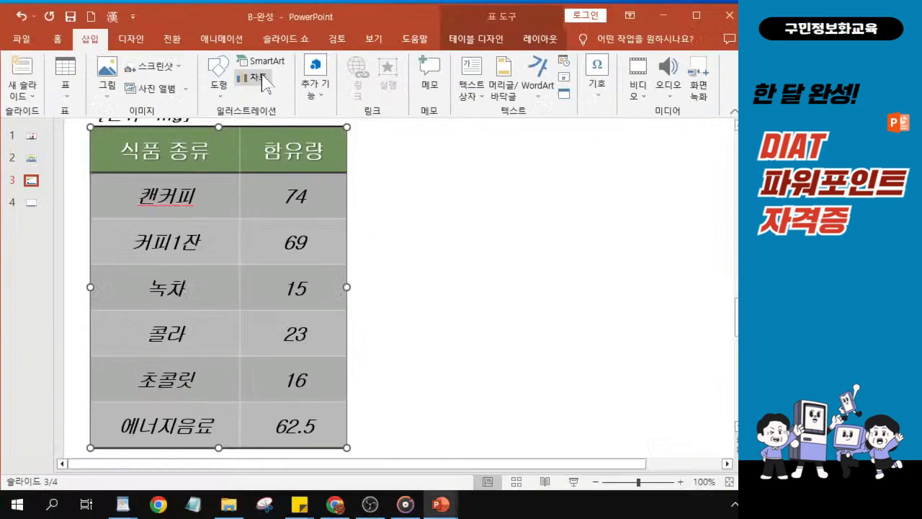
left_click(262, 67)
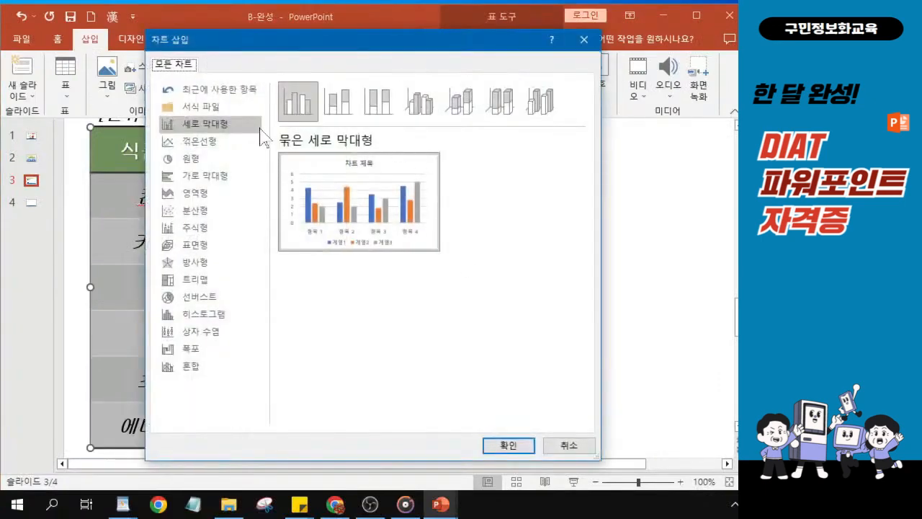
left_click(219, 124)
left_click(505, 447)
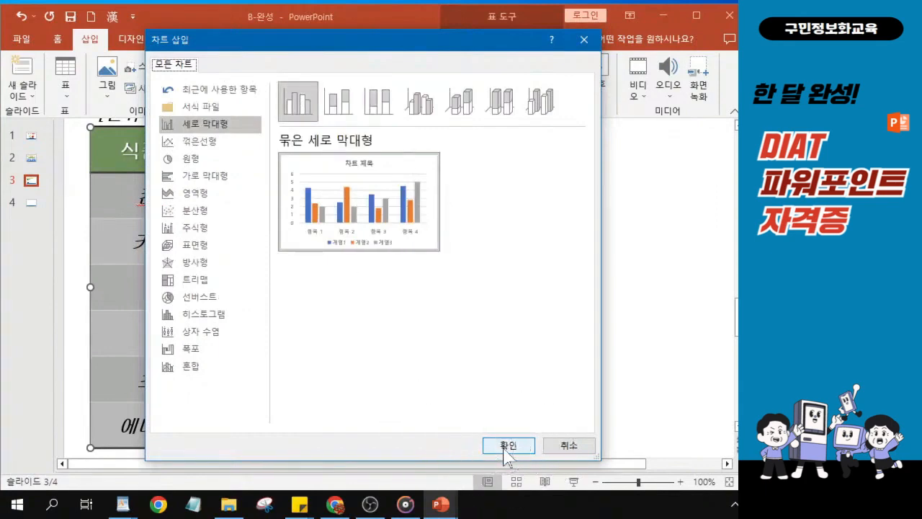
left_click(505, 446)
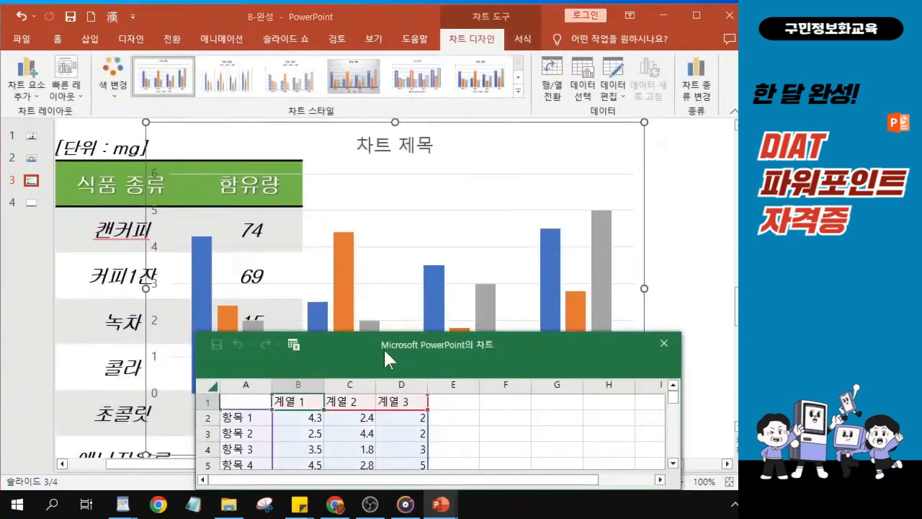
- Move the chart's data sheet window up and enlarge it to show more rows
left_click_drag(385, 351, 336, 203)
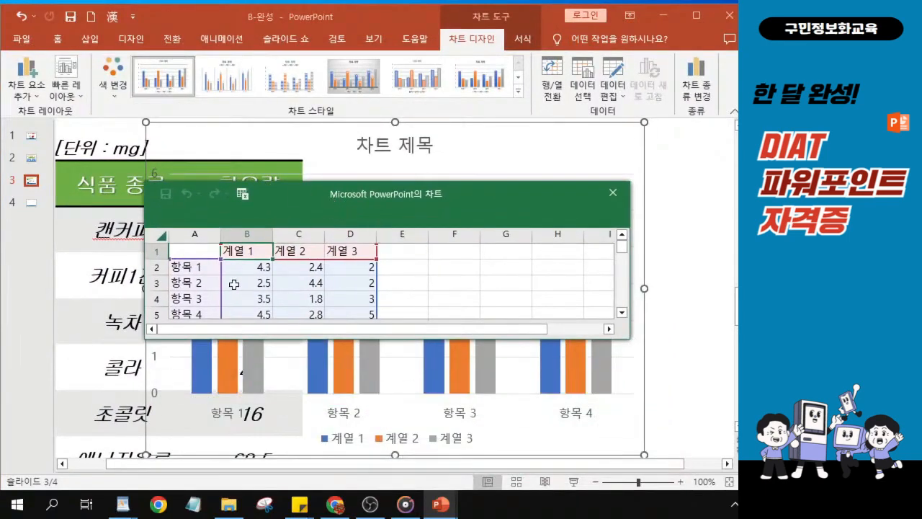
left_click_drag(351, 191, 308, 129)
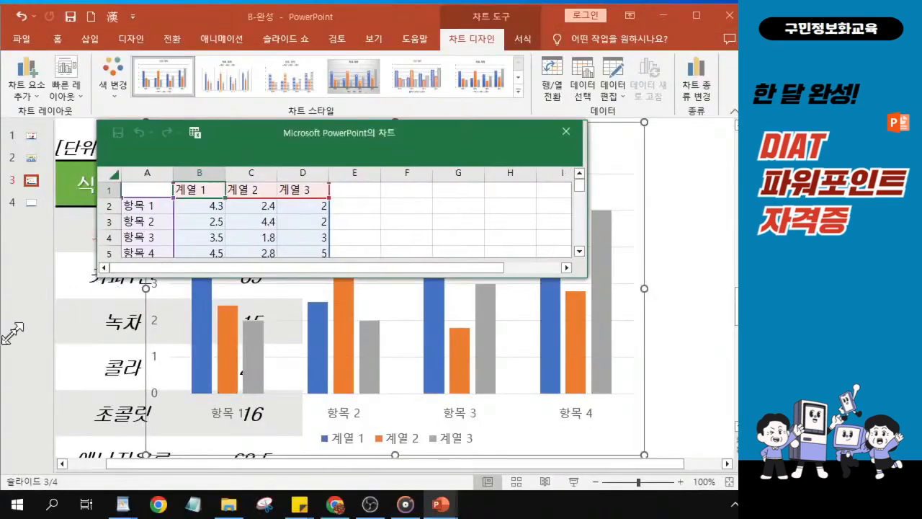
left_click_drag(12, 334, 24, 467)
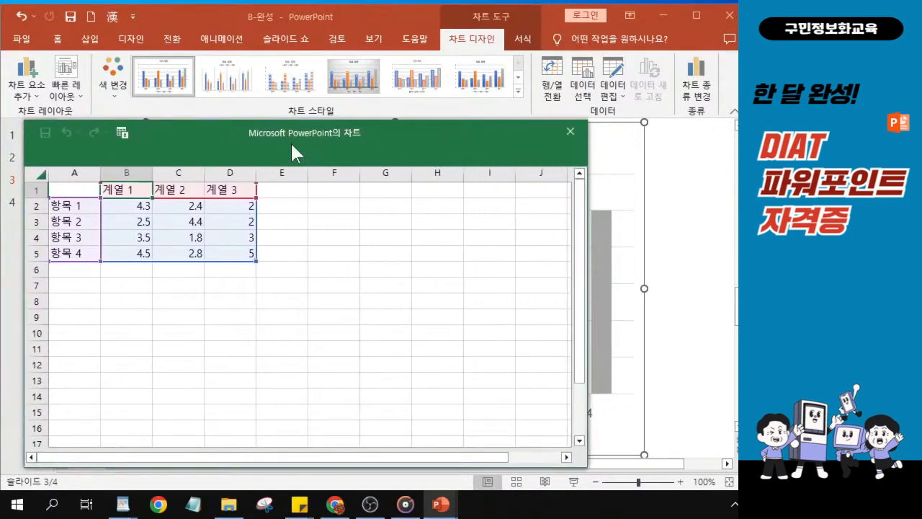
left_click_drag(292, 151, 317, 119)
- Paste the copied 식품 종류/함유량 table data into the chart's data sheet starting at cell A1
left_click(103, 163)
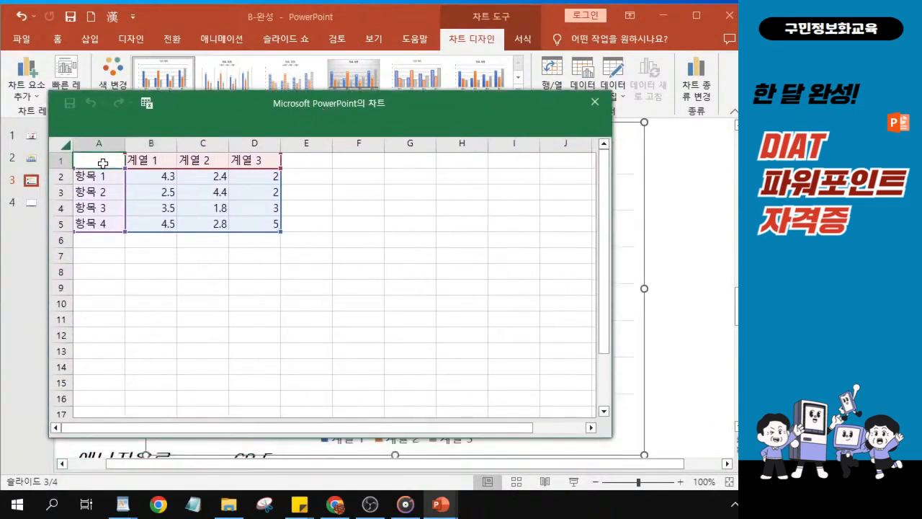
scroll(103, 162, "up", 3)
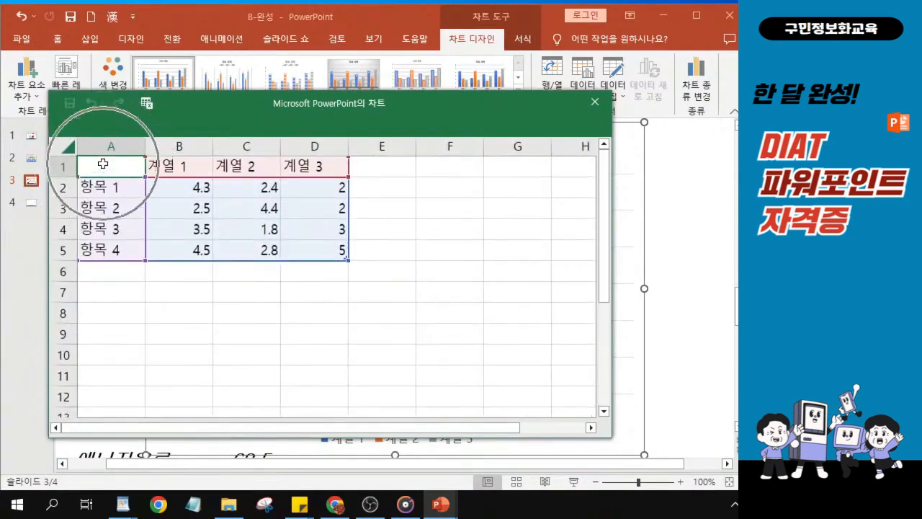
left_click(103, 163)
left_click(103, 162)
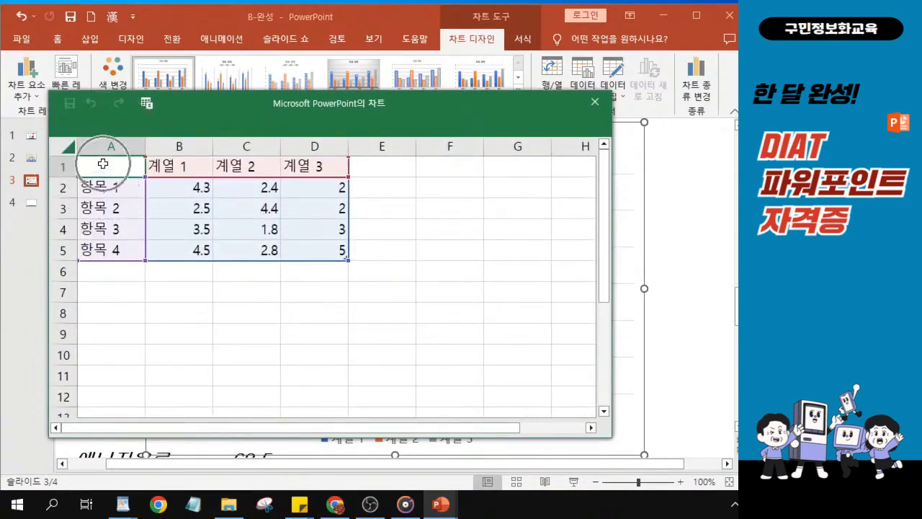
left_click(103, 164)
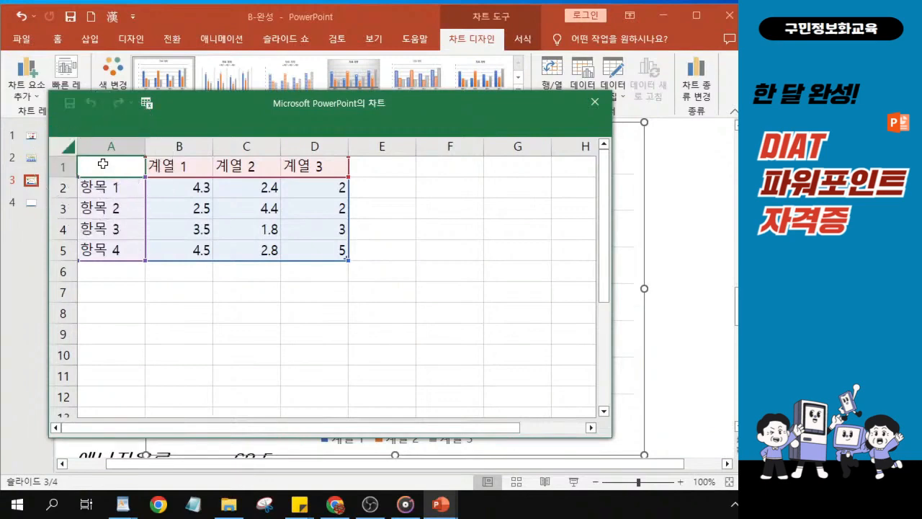
left_click(104, 163)
type("식품종류\t함유량 캔커피\t74 커피1잔\t69 녹차\t15 콜라\t23")
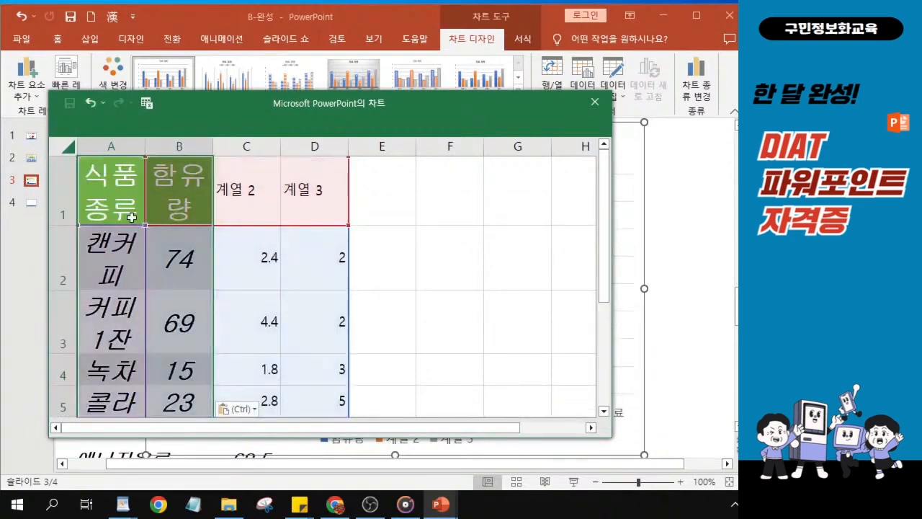
- Move the data sheet window higher, extend it downward, and check the pasted rows through 에너지음료
left_click_drag(395, 122, 381, 46)
left_click_drag(441, 361, 444, 503)
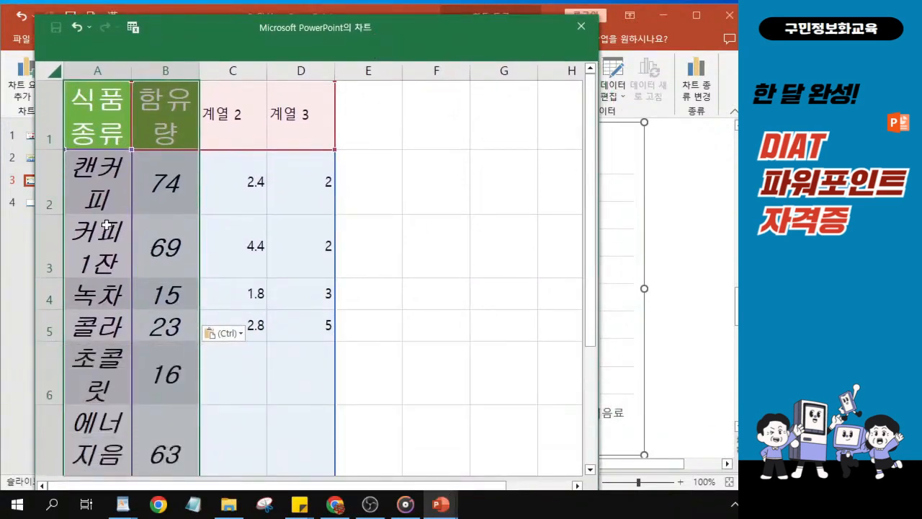
scroll(105, 223, "down", 1)
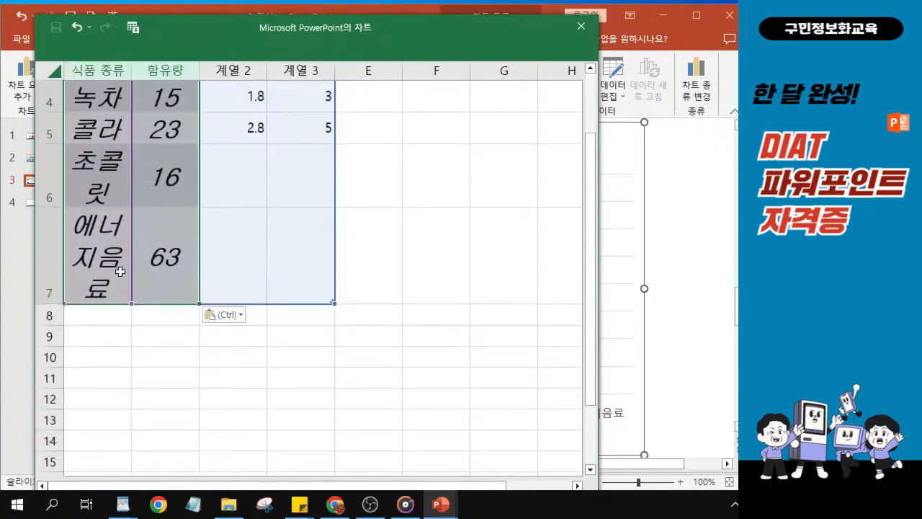
scroll(145, 238, "up", 1)
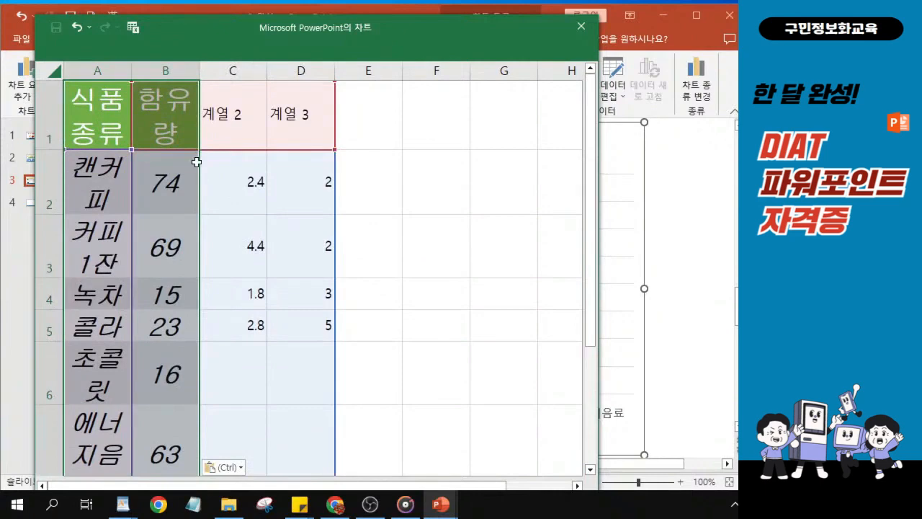
- Delete the unneeded 계열 2 and 계열 3 columns (C and D) from the chart's data sheet
left_click(240, 72)
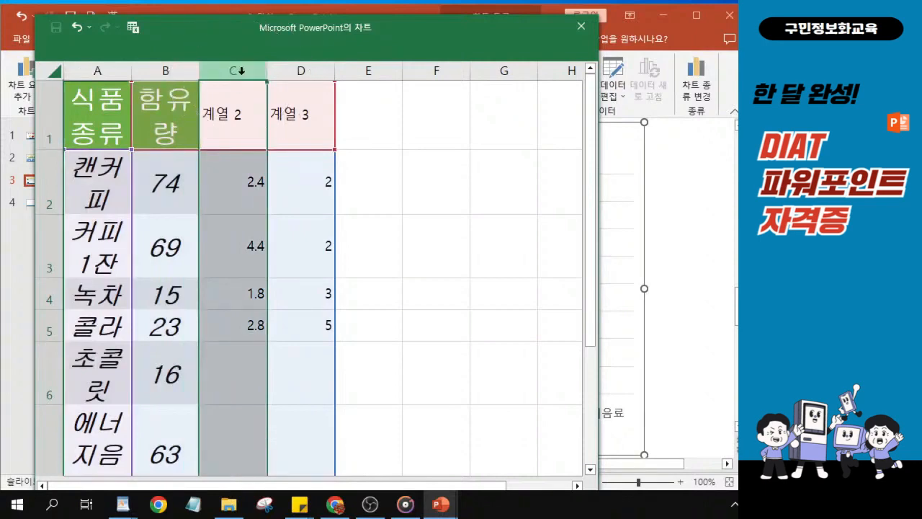
key("ctrl+v")
left_click_drag(240, 72, 306, 67)
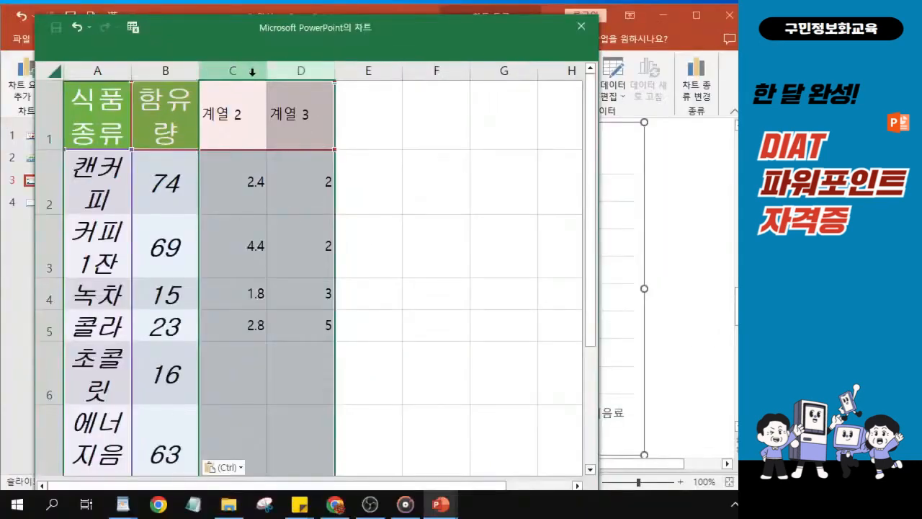
key("ctrl")
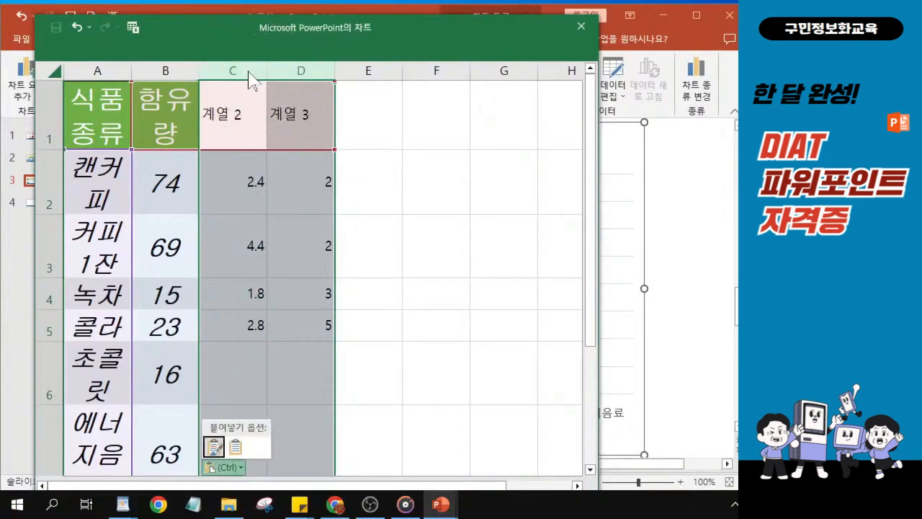
left_click(249, 68)
left_click_drag(250, 66, 309, 68)
right_click(287, 70)
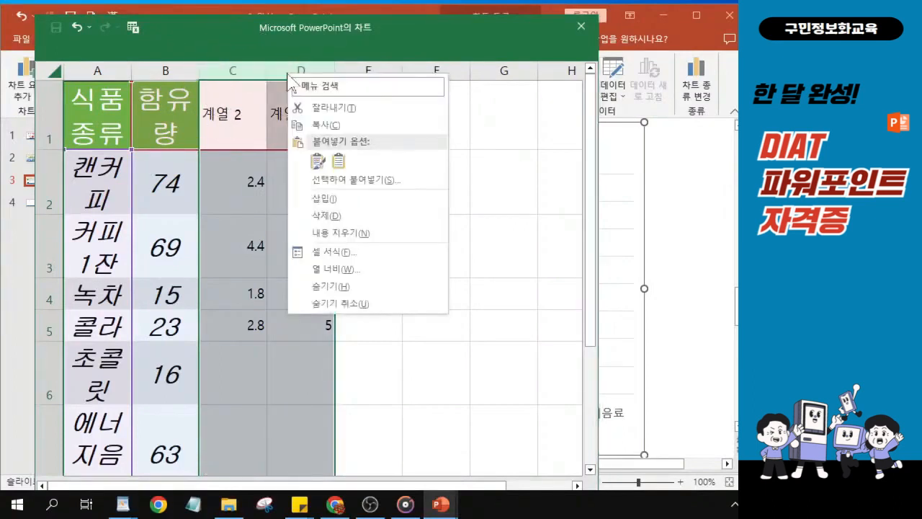
left_click(317, 215)
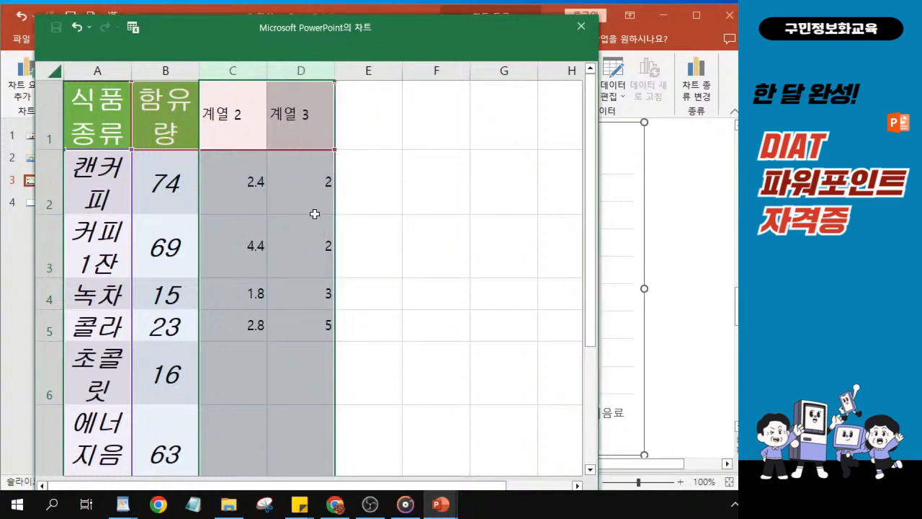
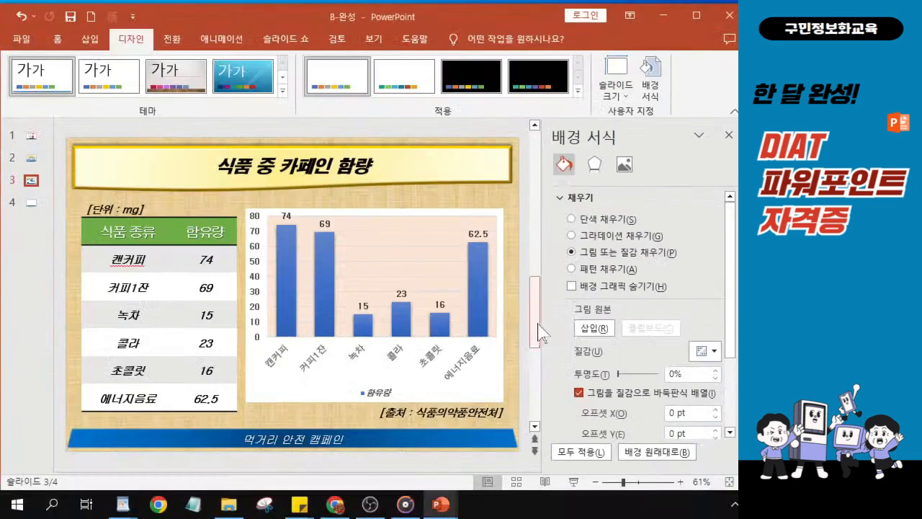
- Browse for a background picture file in the desktop's KAIT folder, inside its DIAT파워포인트_예제 subfolder
left_click(468, 394)
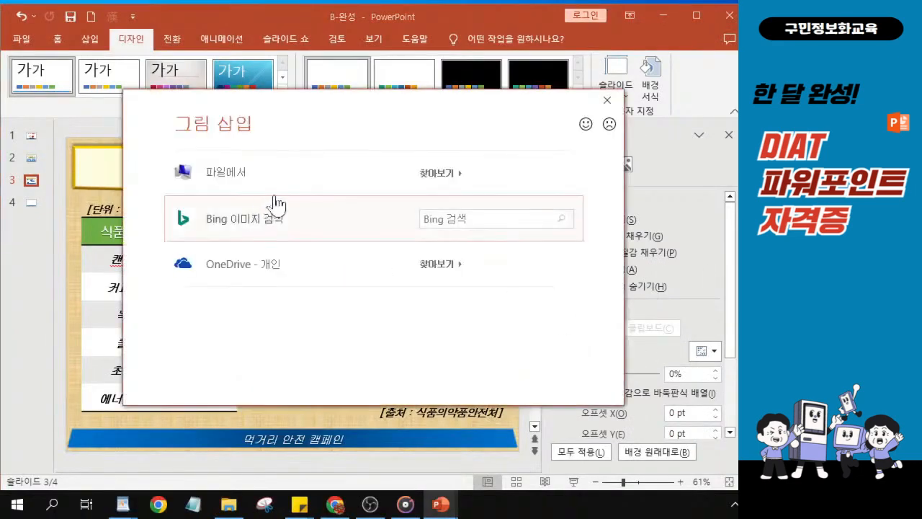
left_click(242, 173)
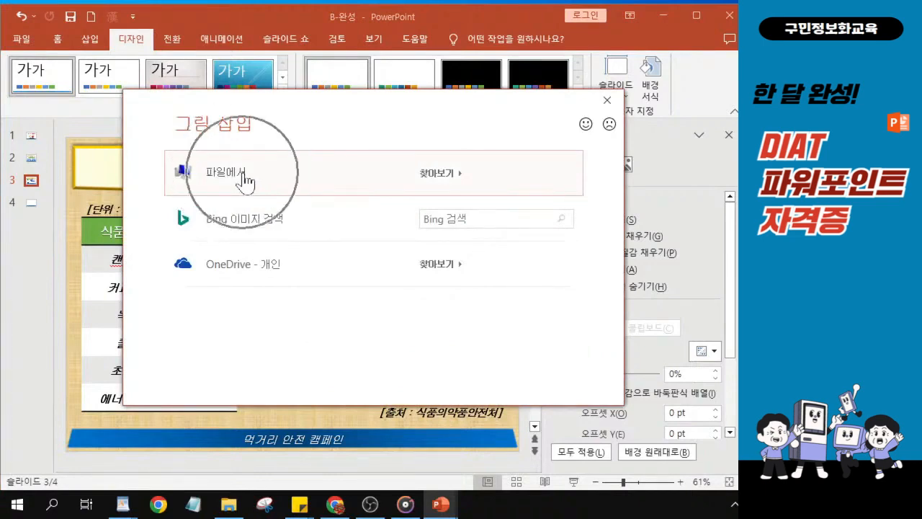
left_click(242, 173)
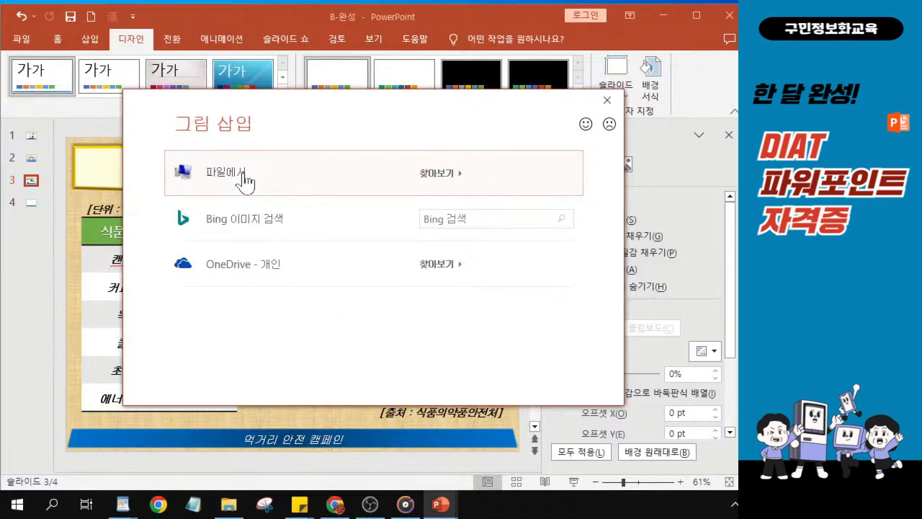
left_click(243, 174)
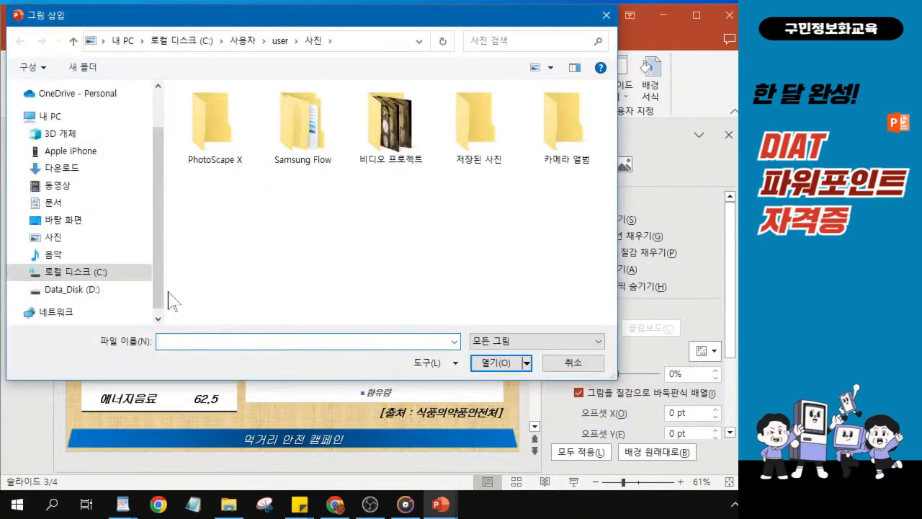
left_click(80, 225)
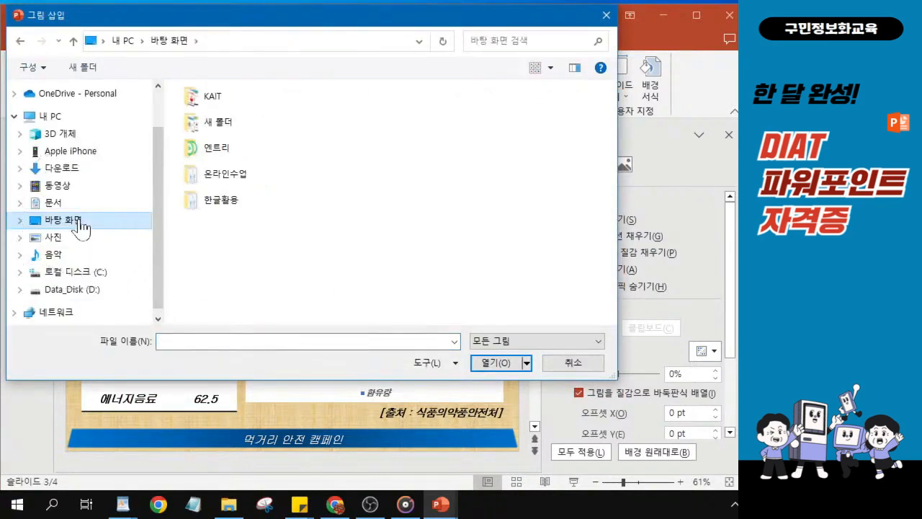
left_click(215, 101)
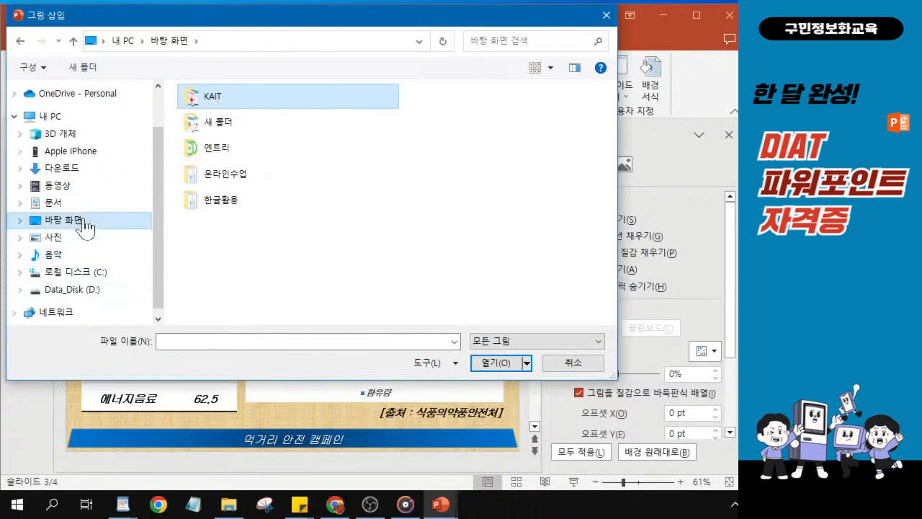
double_click(231, 99)
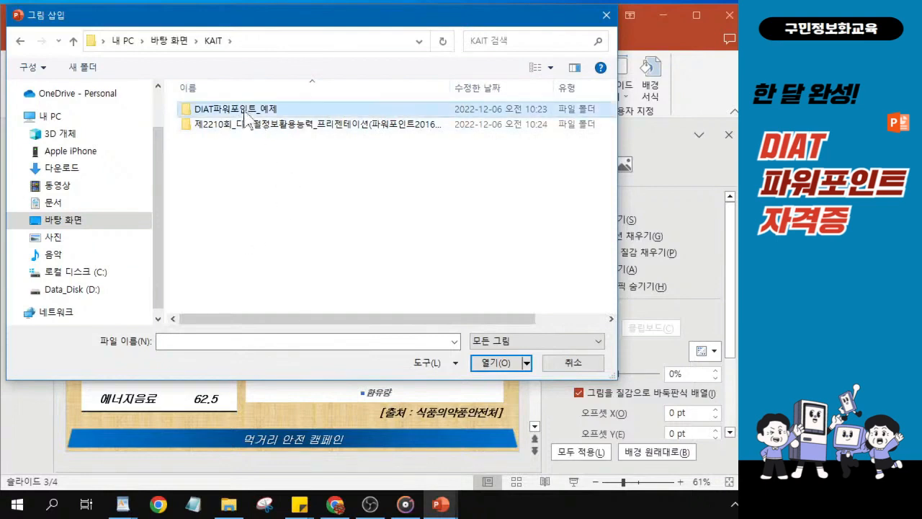
key("ctrl")
key("ctrl")
key("ctrl")
key("ctrl")
key("ctrl")
key("ctrl")
key("ctrl")
key("ctrl")
double_click(246, 112)
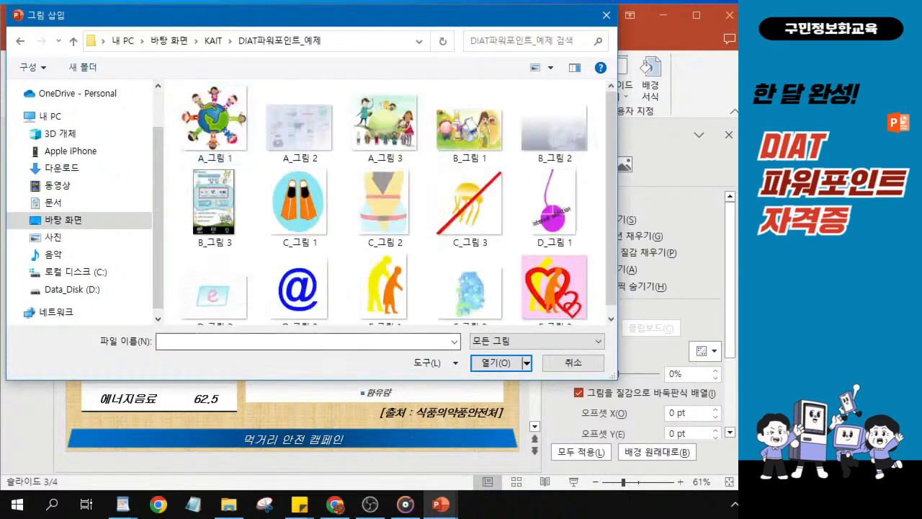
- Insert the B_그림 2 picture as slide 3's background fill and close the background formatting pane
left_click(574, 131)
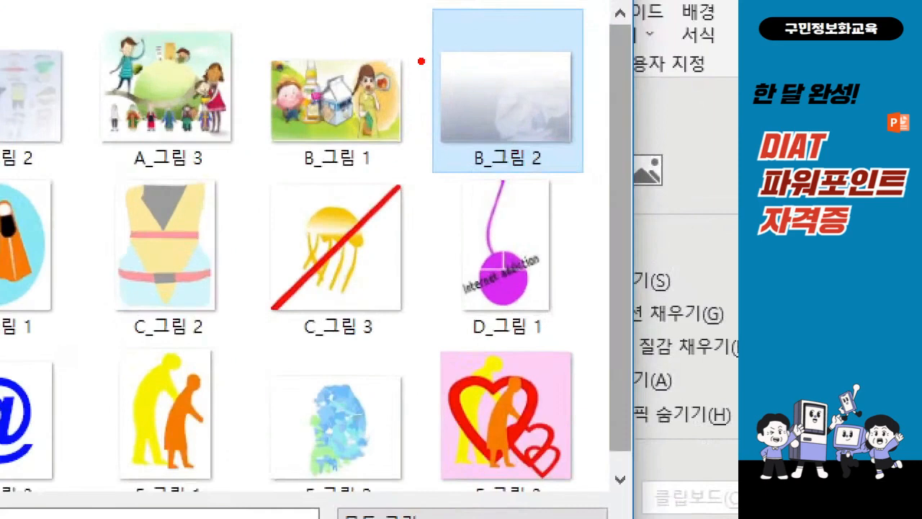
left_click_drag(418, 44, 605, 185)
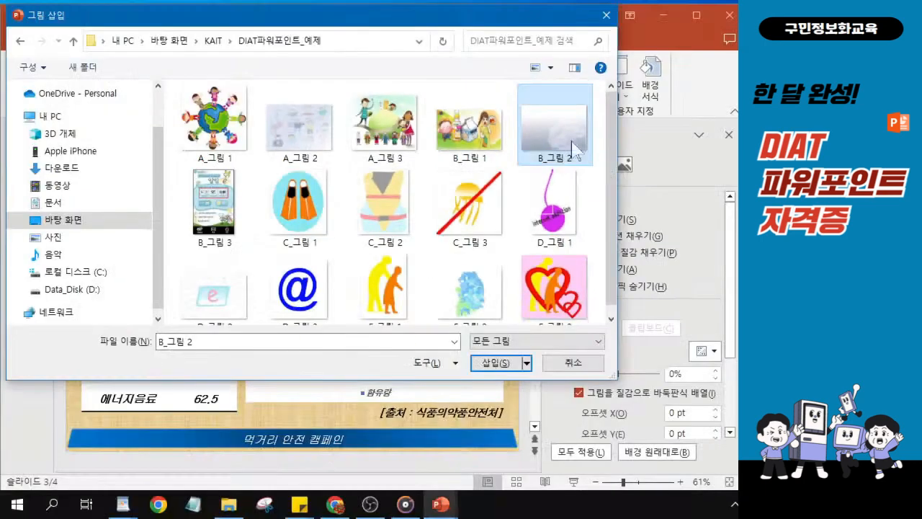
left_click(505, 367)
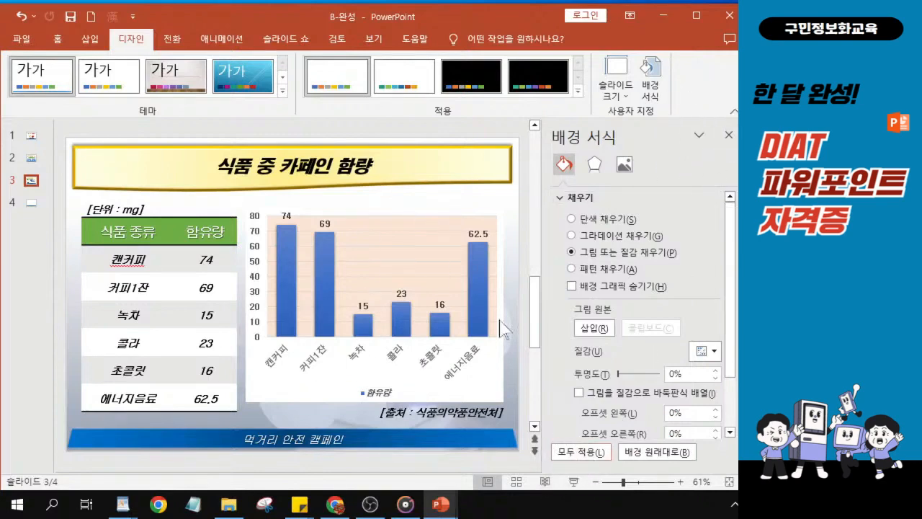
left_click(729, 141)
left_click(729, 139)
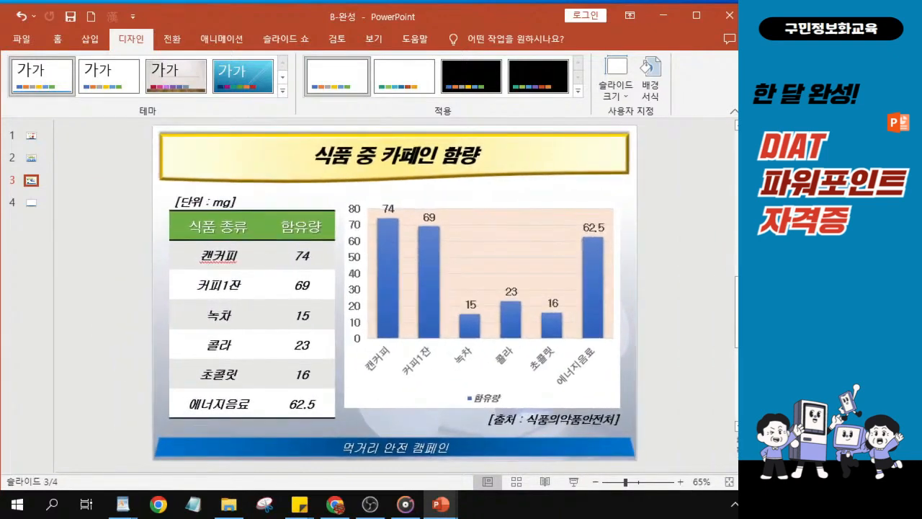
- Select the 함유량 column chart and open the additional entrance effects (추가 나타내기 효과) for it
key("alt+Tab")
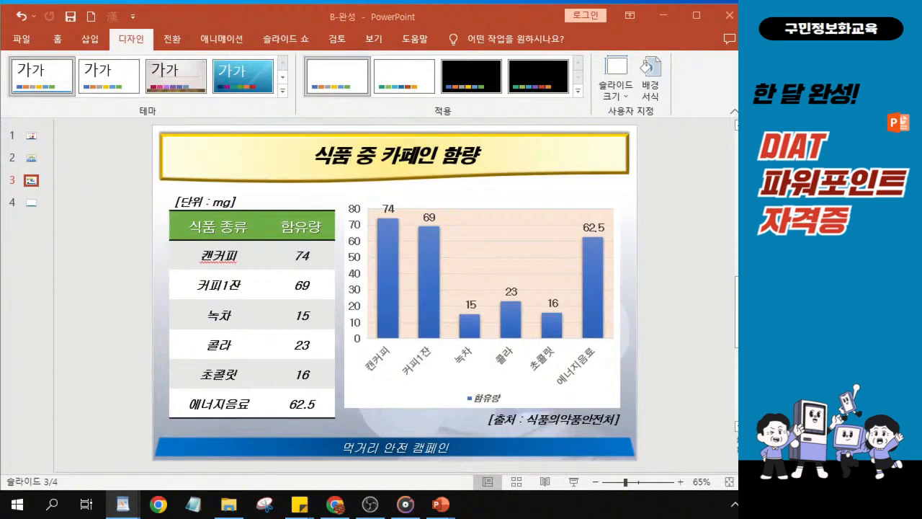
left_click(383, 393)
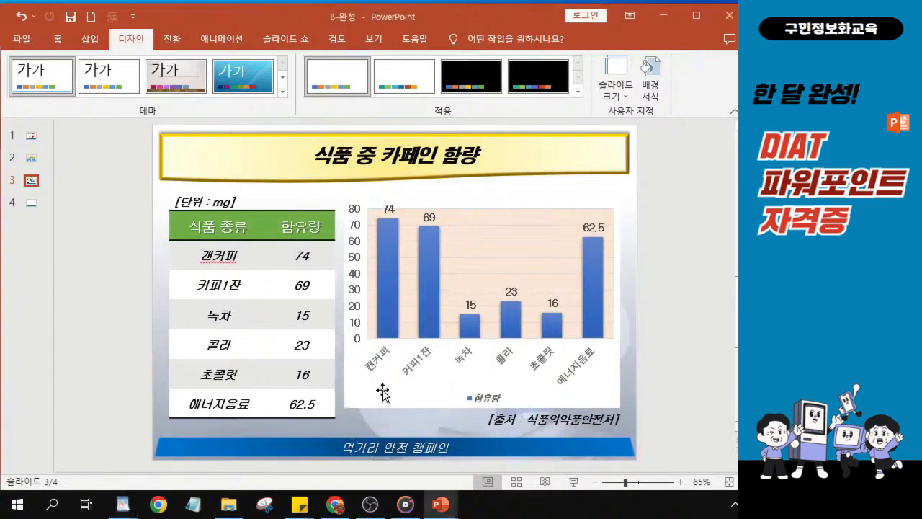
left_click(378, 391)
left_click(377, 391)
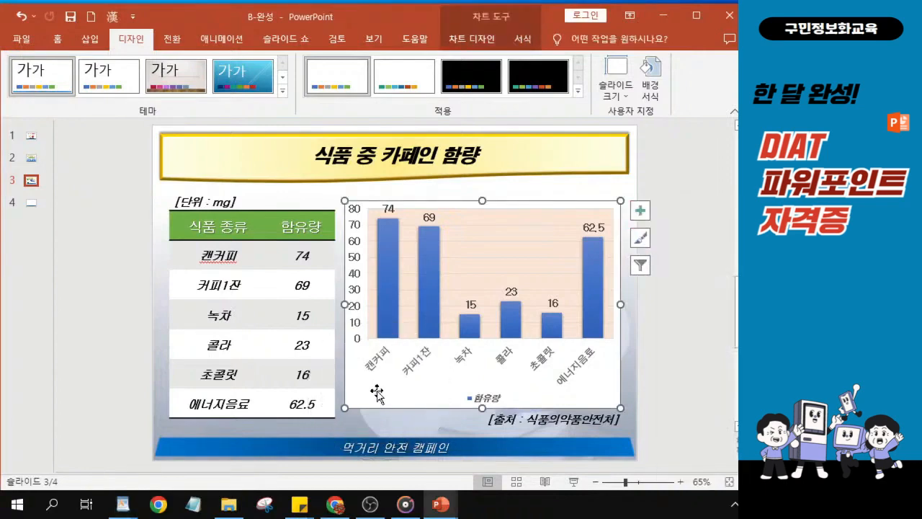
left_click(641, 210)
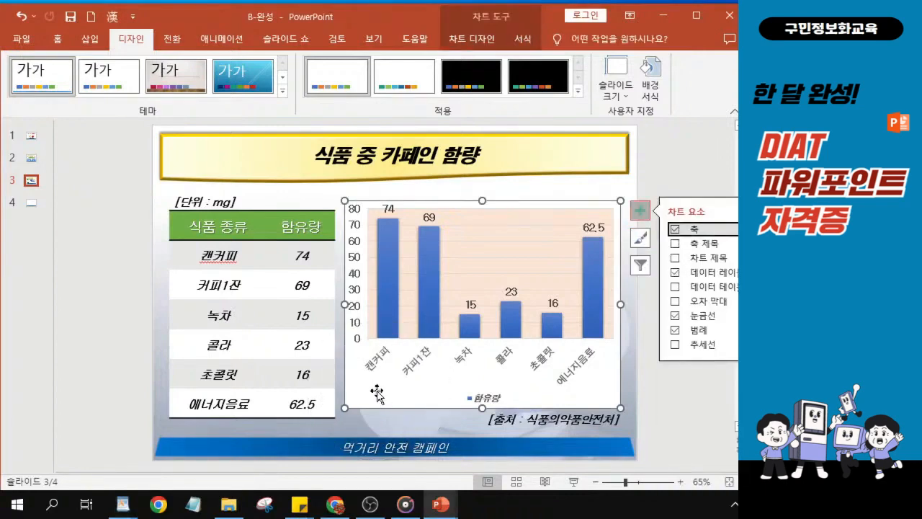
key("Escape")
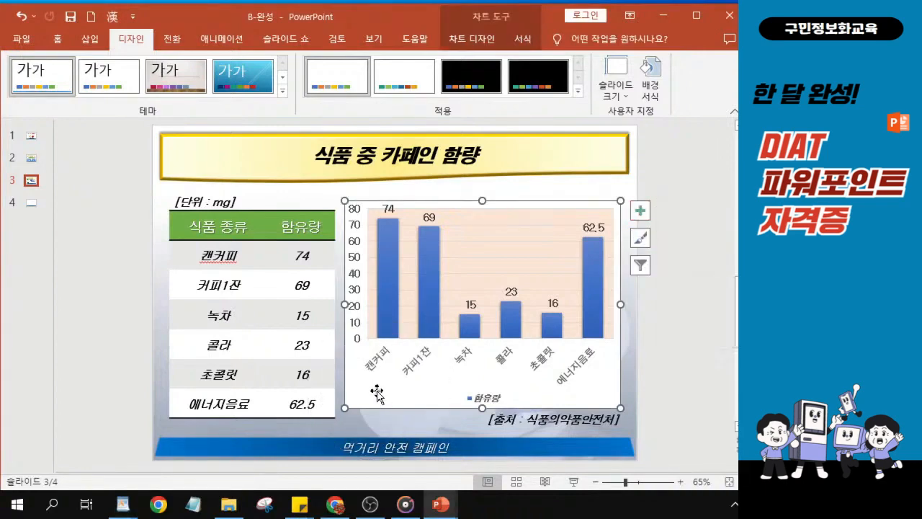
left_click(232, 42)
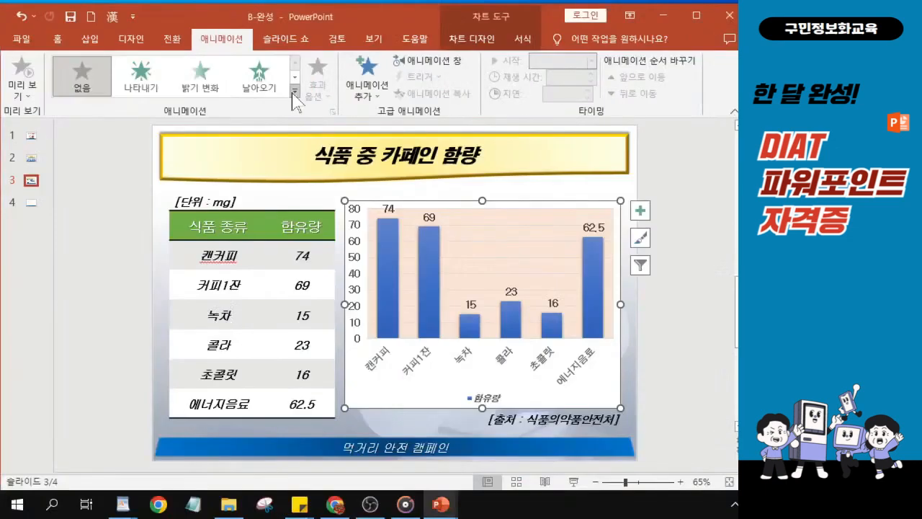
left_click(295, 89)
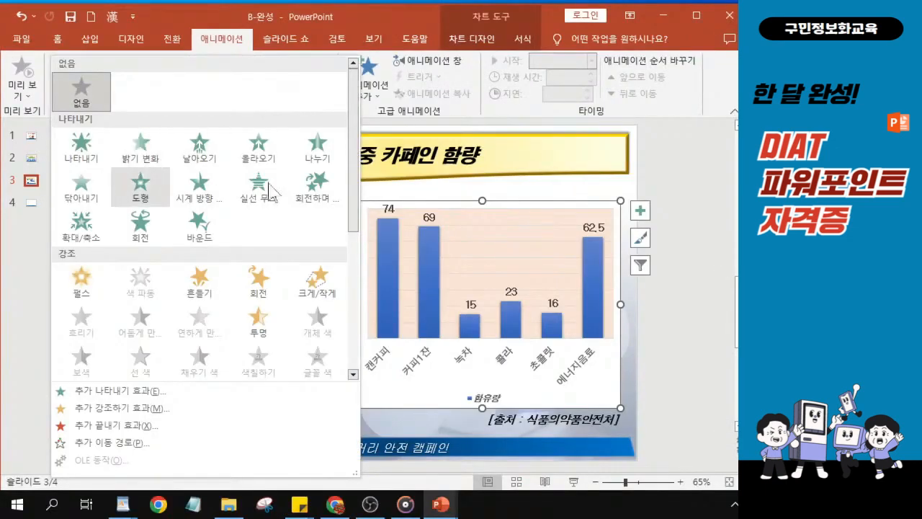
left_click(92, 393)
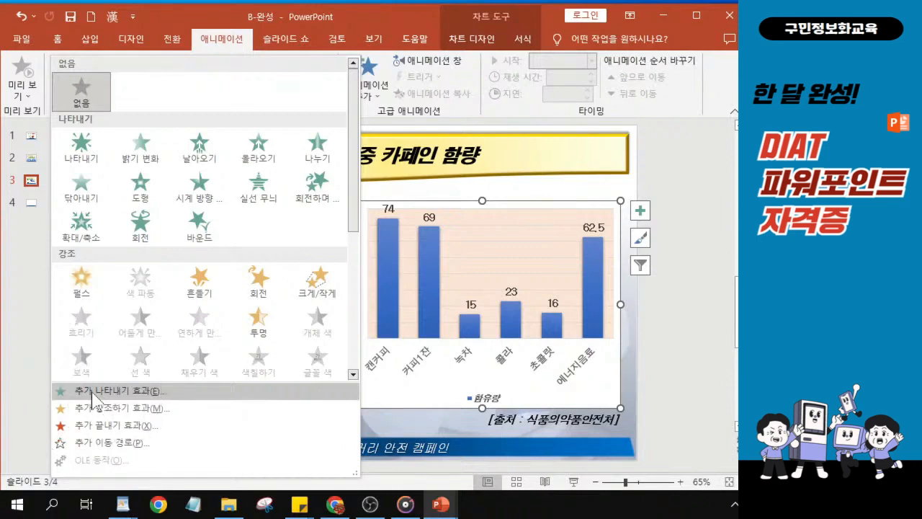
left_click(93, 393)
left_click(92, 393)
left_click(92, 393)
left_click(92, 393)
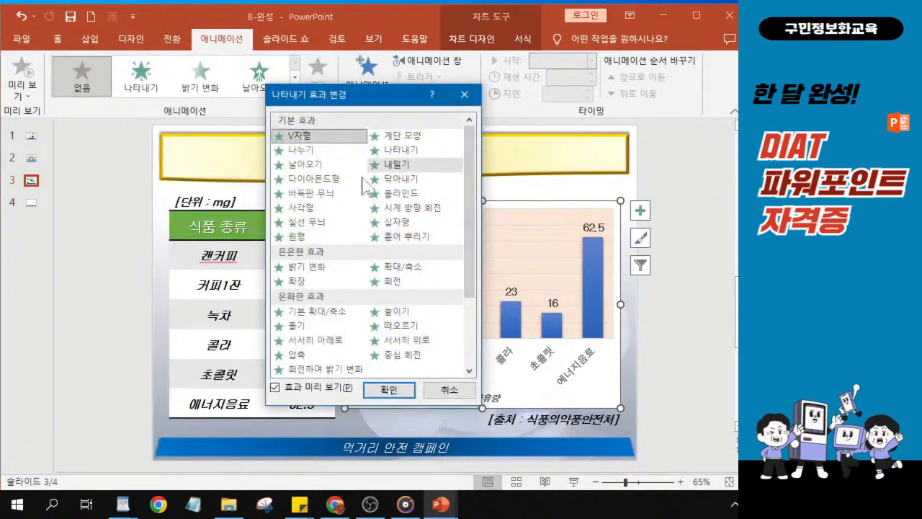
- Apply the 바둑판 무늬 entrance animation to the column chart
left_click(328, 194)
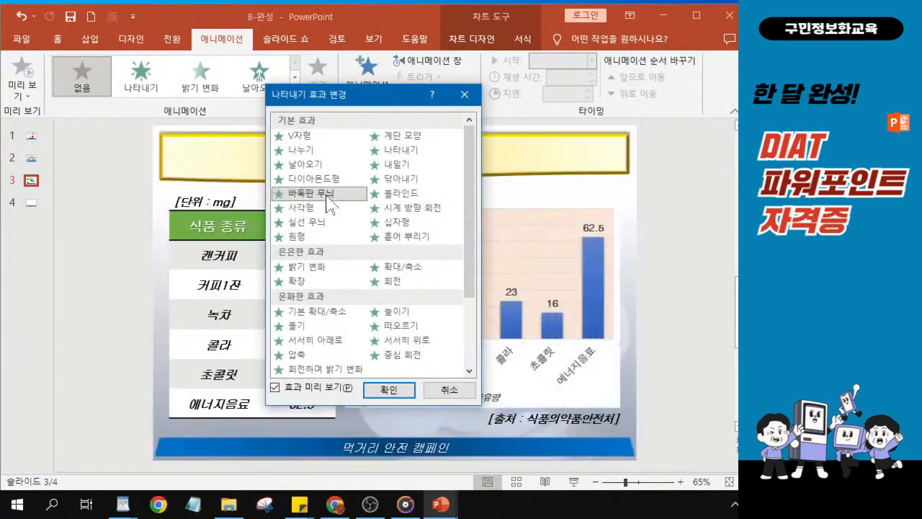
left_click(329, 196)
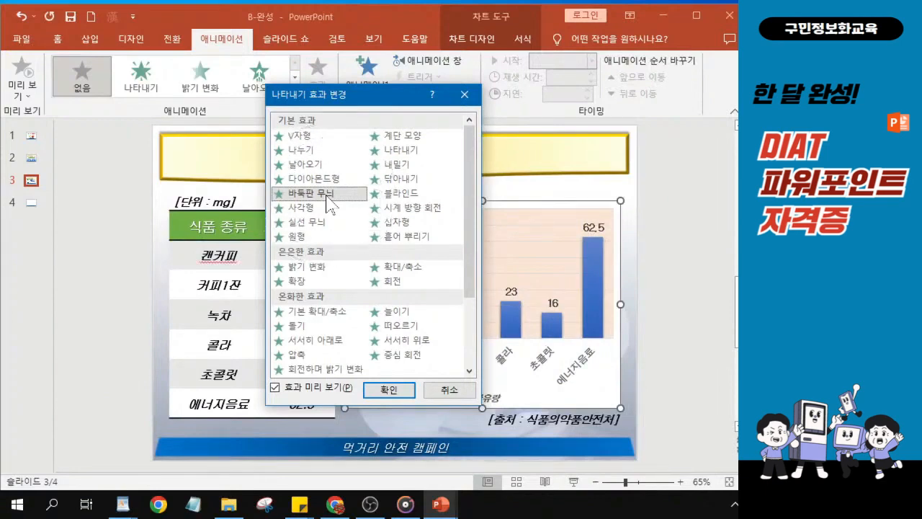
key("ctrl")
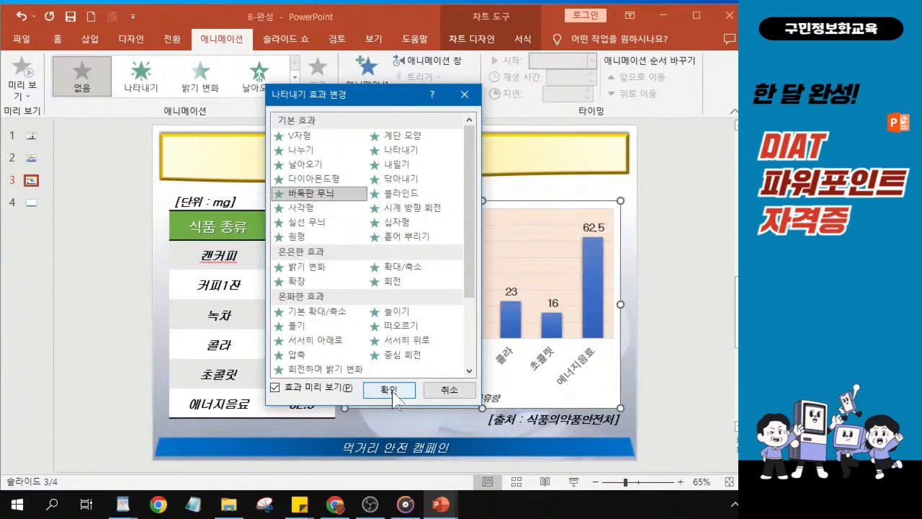
key("ctrl")
key("ctrl")
key("ctrl")
key("ctrl")
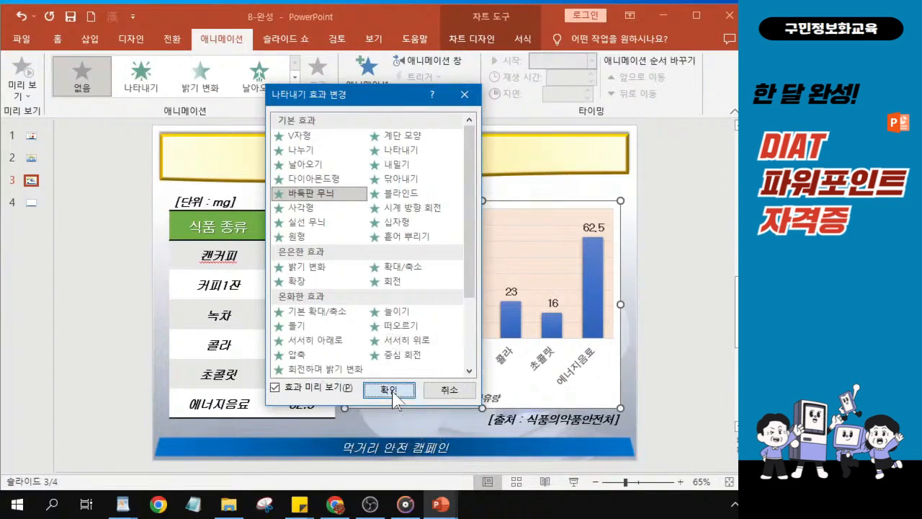
left_click(389, 390)
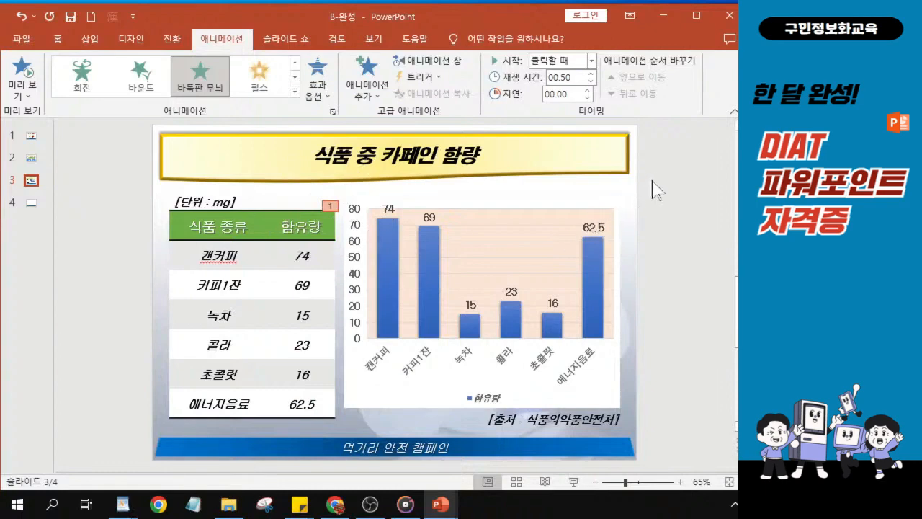
- Bring up the B_슬라이드3 reference to compare it with the finished slide, and close the B-완성 presentation
key("alt+Tab")
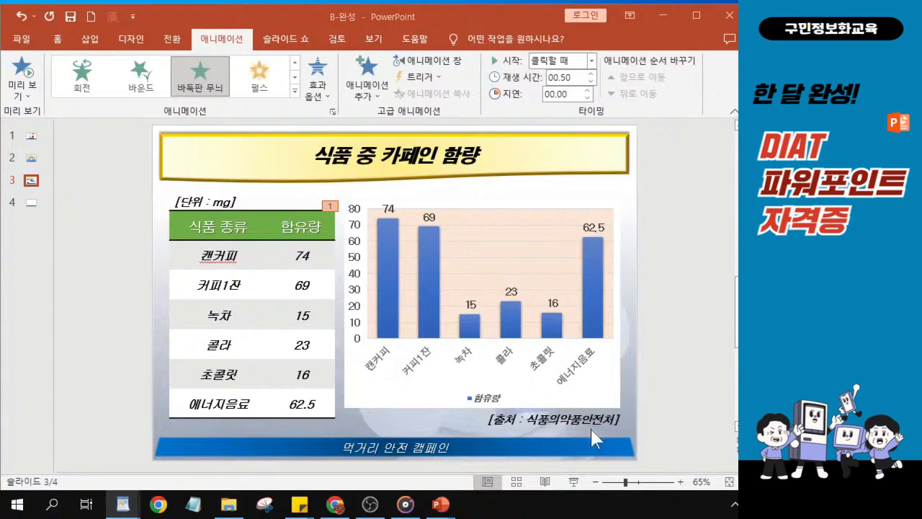
left_click_drag(288, 17, 299, 18)
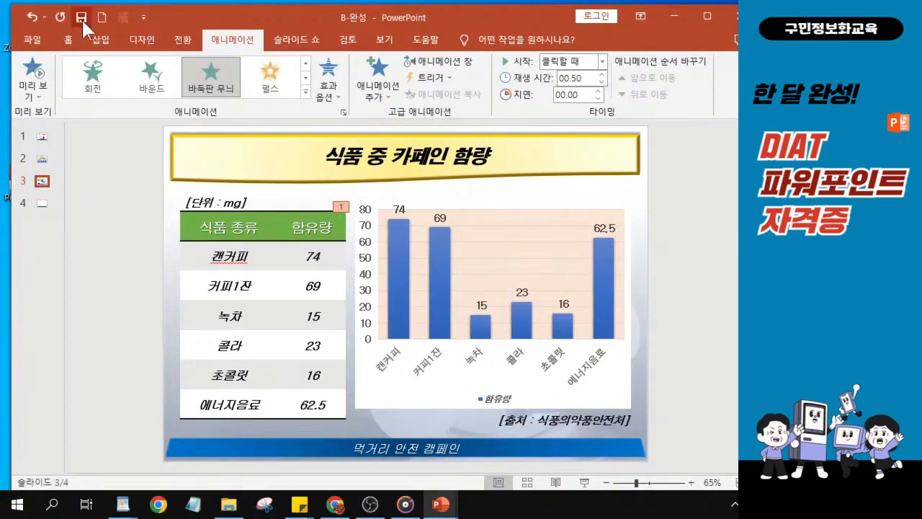
double_click(341, 15)
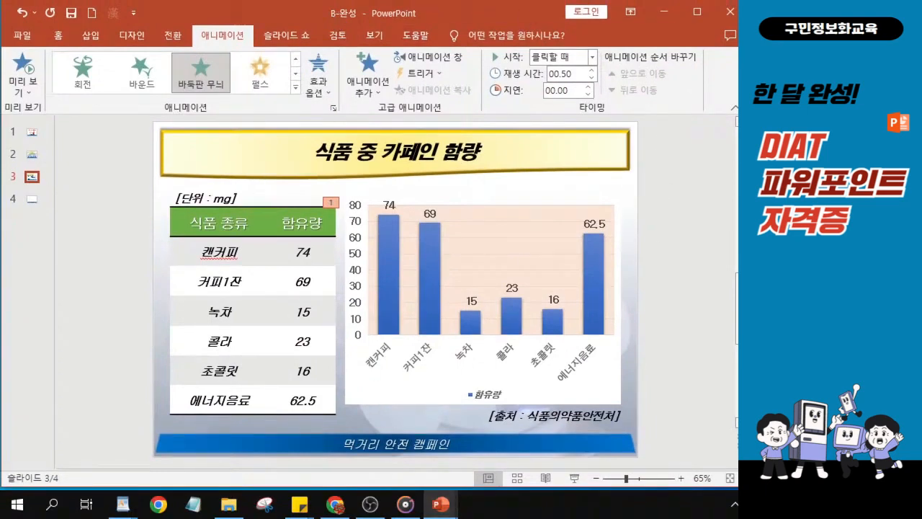
left_click_drag(1, 310, 317, 42)
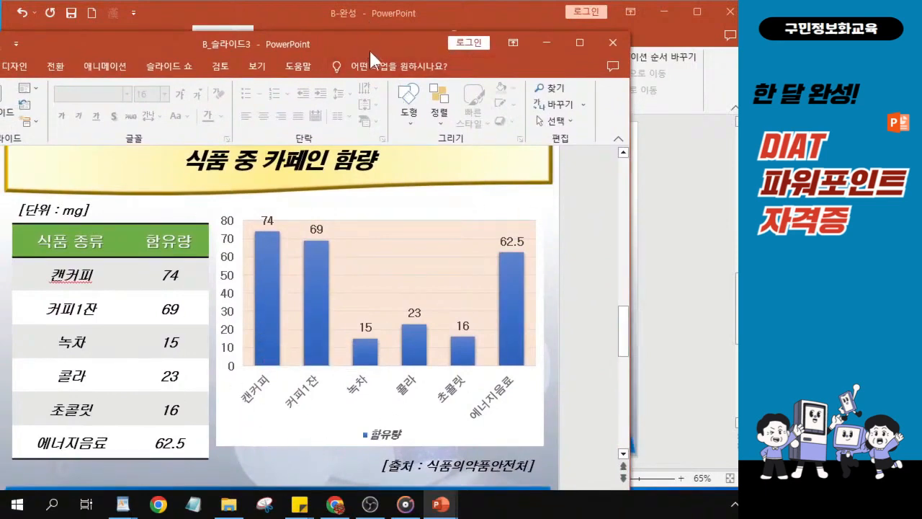
left_click_drag(370, 45, 0, 133)
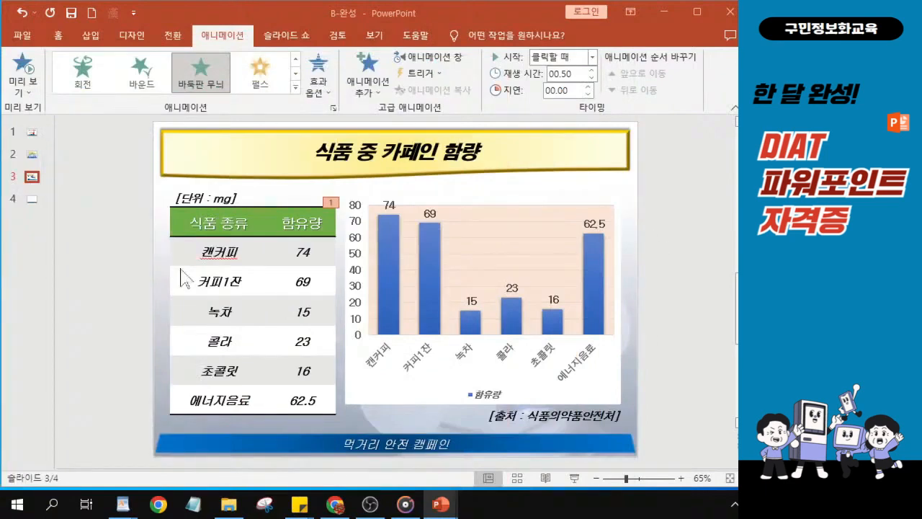
left_click(729, 15)
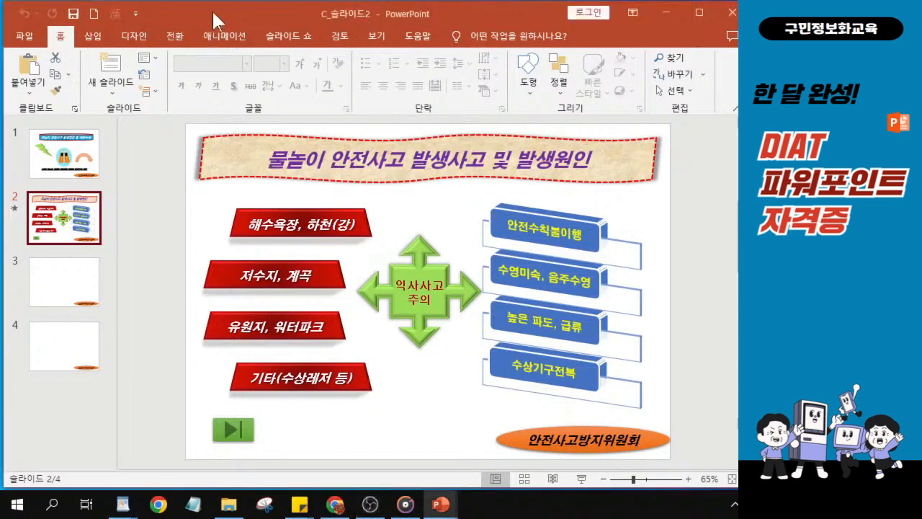
- Start saving the C_슬라이드2 presentation under another name and browse for a save location
left_click_drag(212, 10, 210, 10)
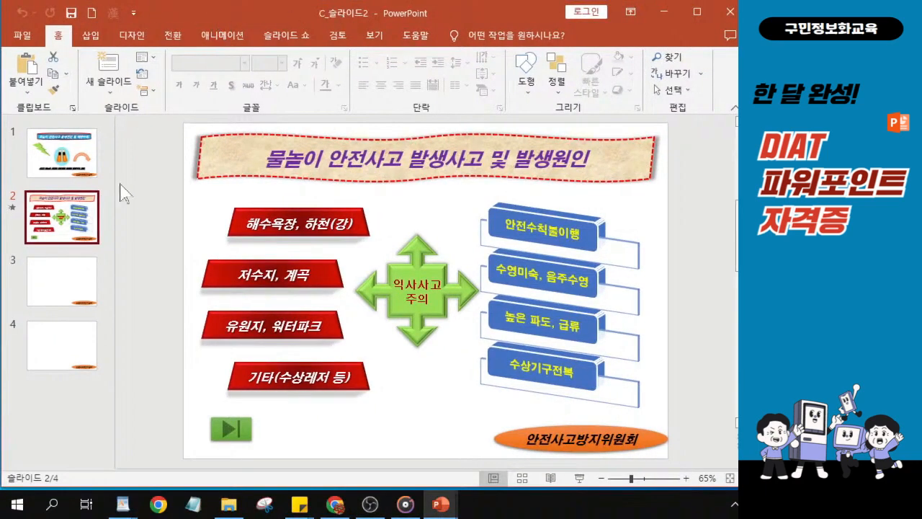
left_click(22, 35)
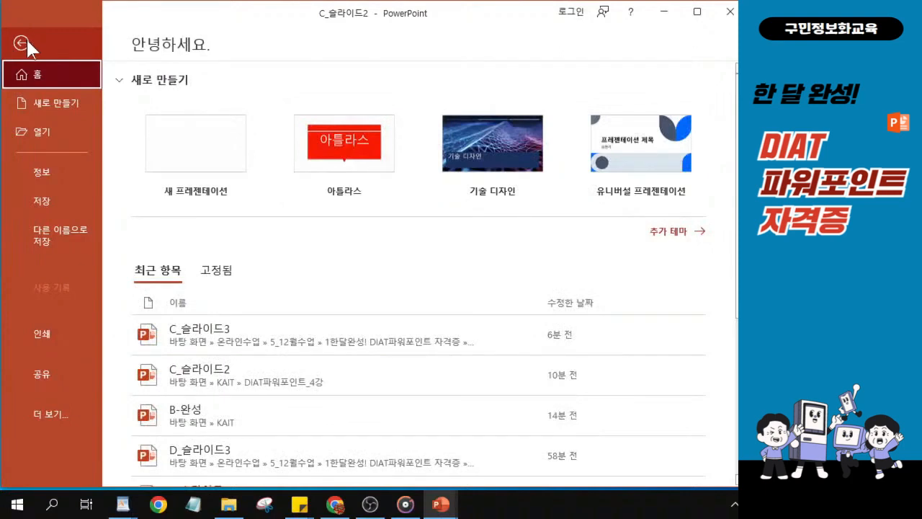
left_click(59, 232)
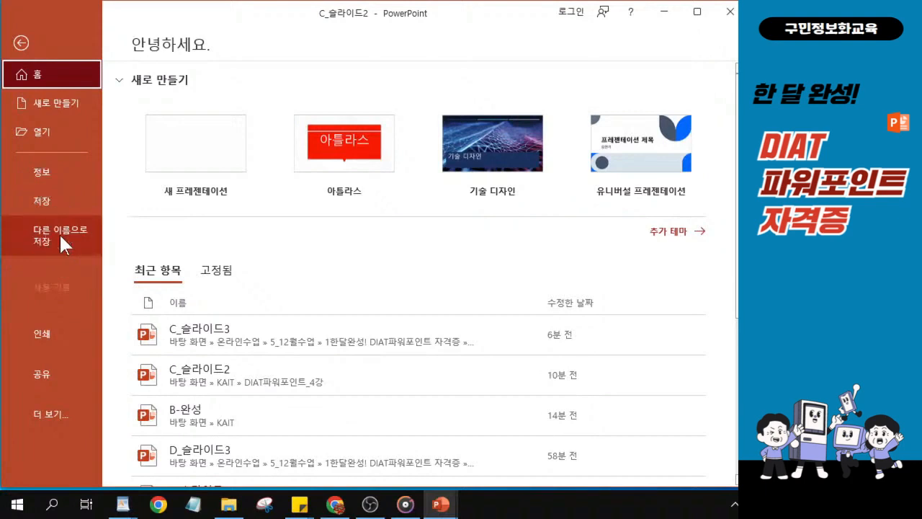
left_click(59, 232)
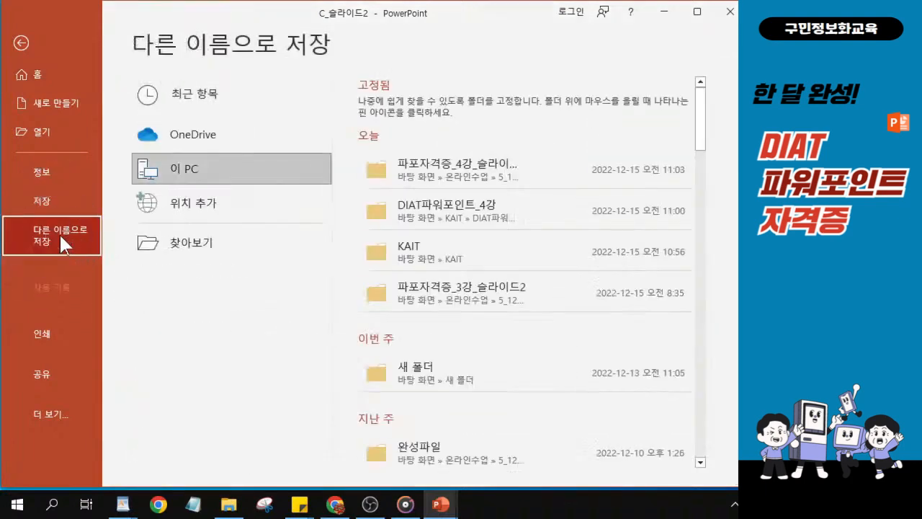
left_click(59, 232)
left_click(59, 233)
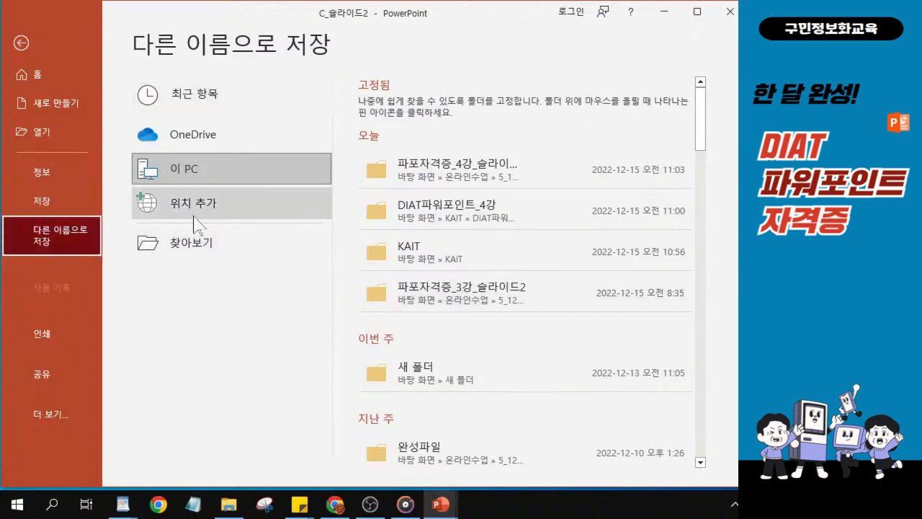
left_click(200, 253)
left_click(205, 252)
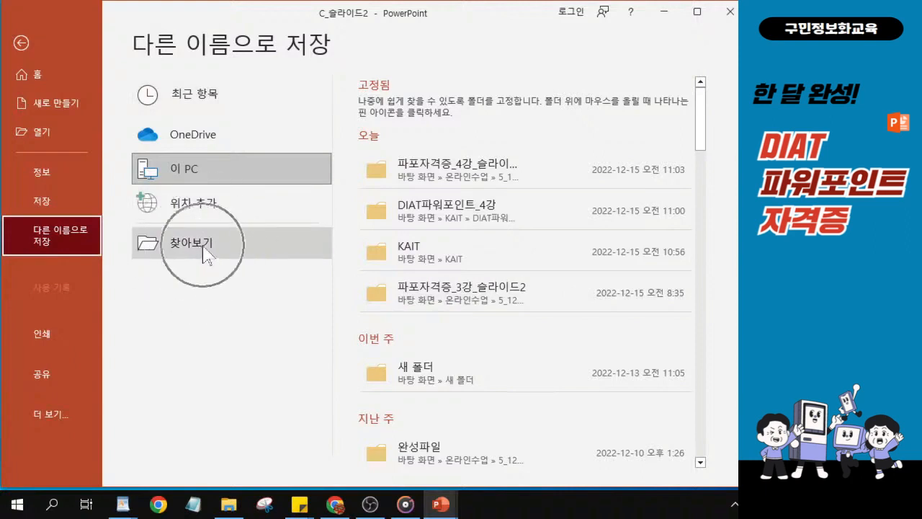
left_click(206, 246)
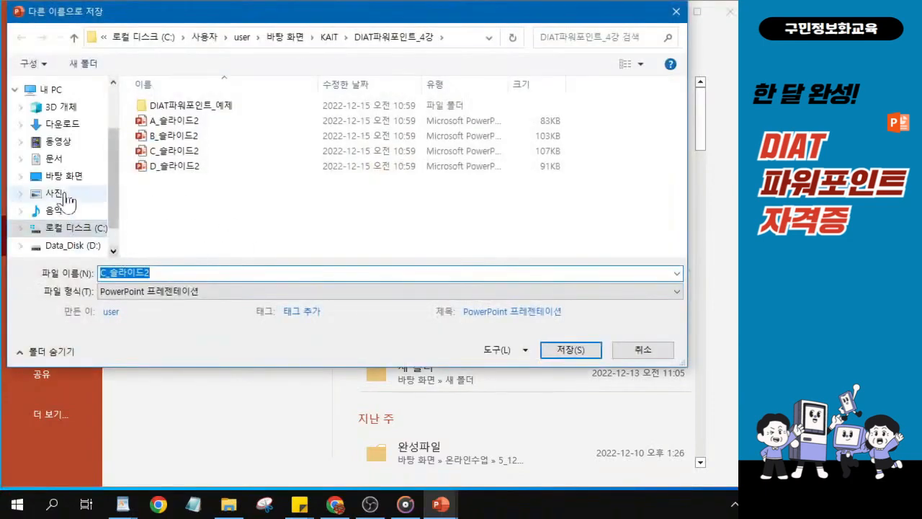
- Choose the KAIT folder on the desktop (바탕 화면) and take the existing C-완성 file as the save name
left_click(72, 178)
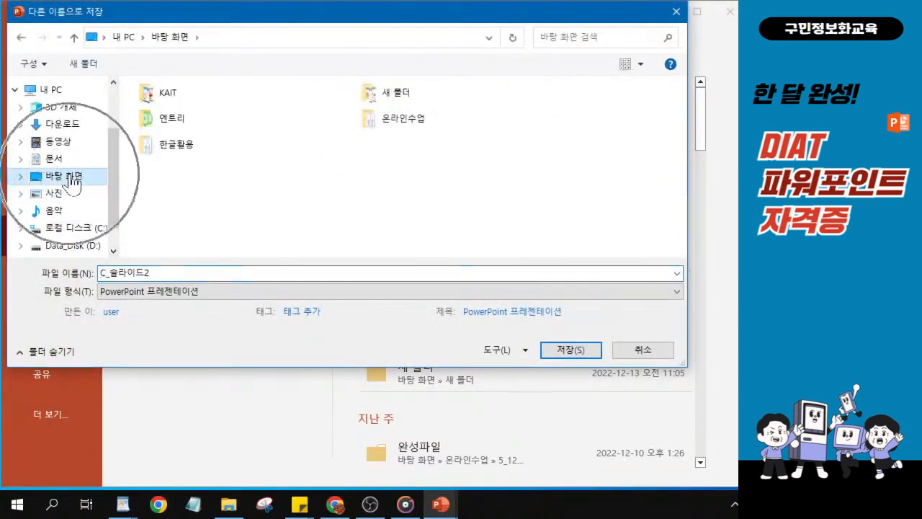
left_click(172, 96)
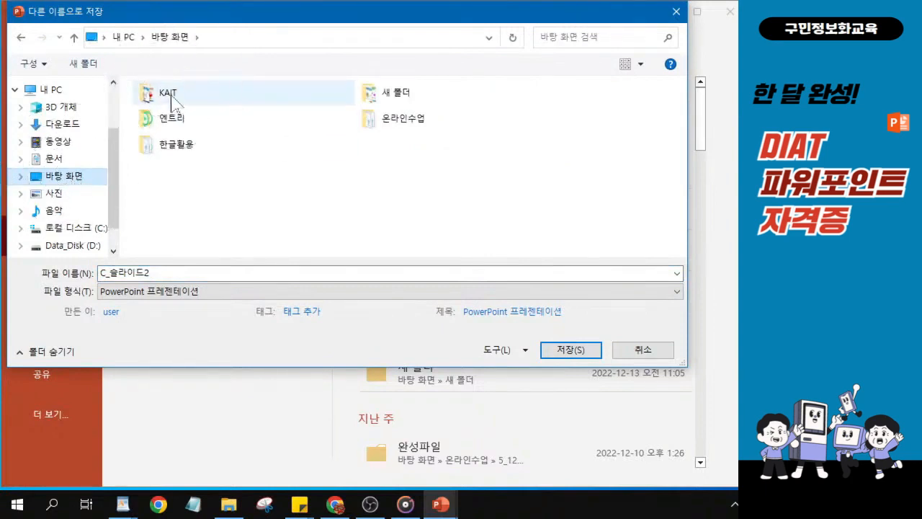
double_click(172, 96)
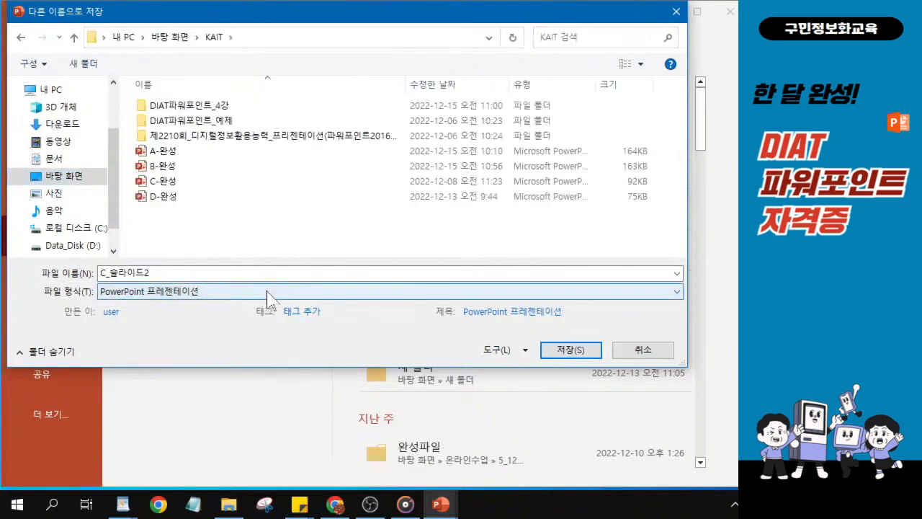
left_click(163, 183)
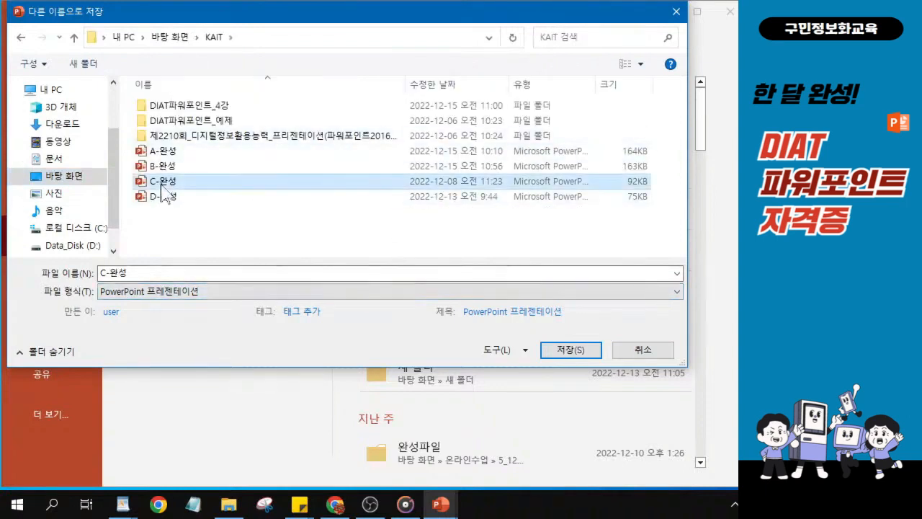
left_click(162, 185)
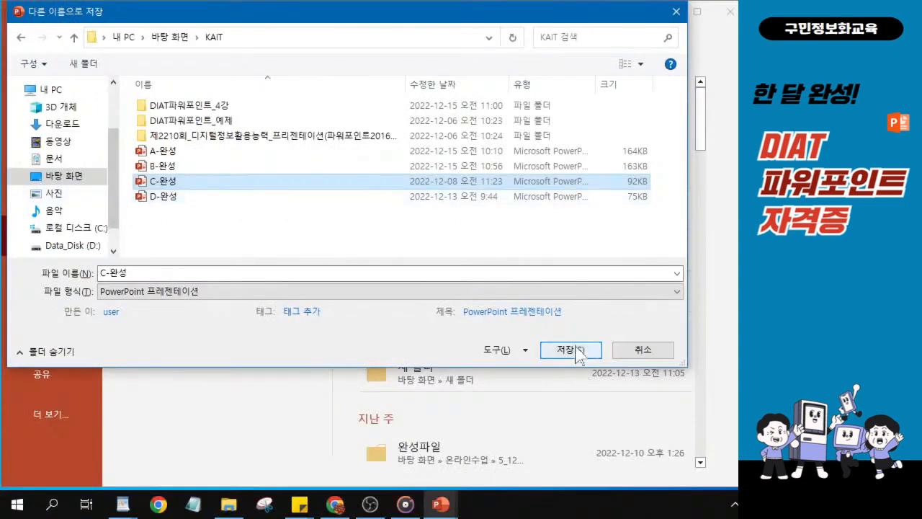
- Save the presentation as C-완성 and agree to replace the existing file
left_click(570, 350)
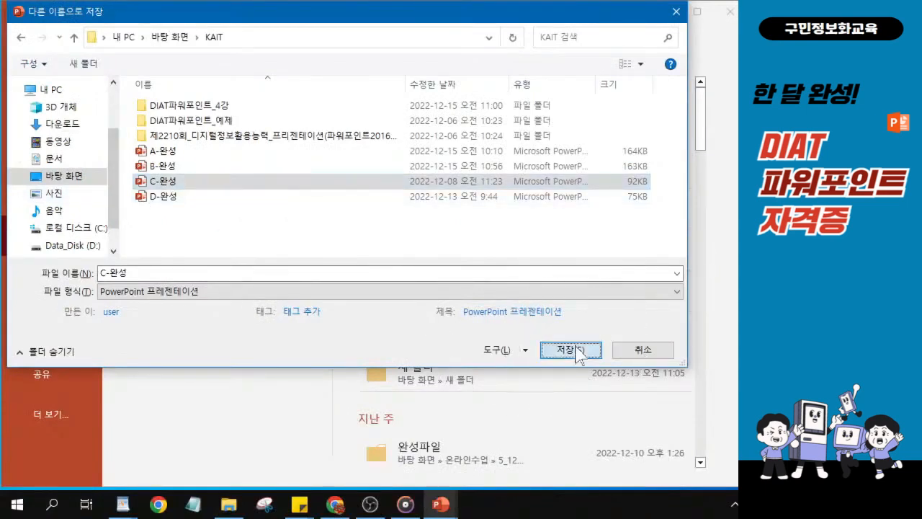
left_click(571, 350)
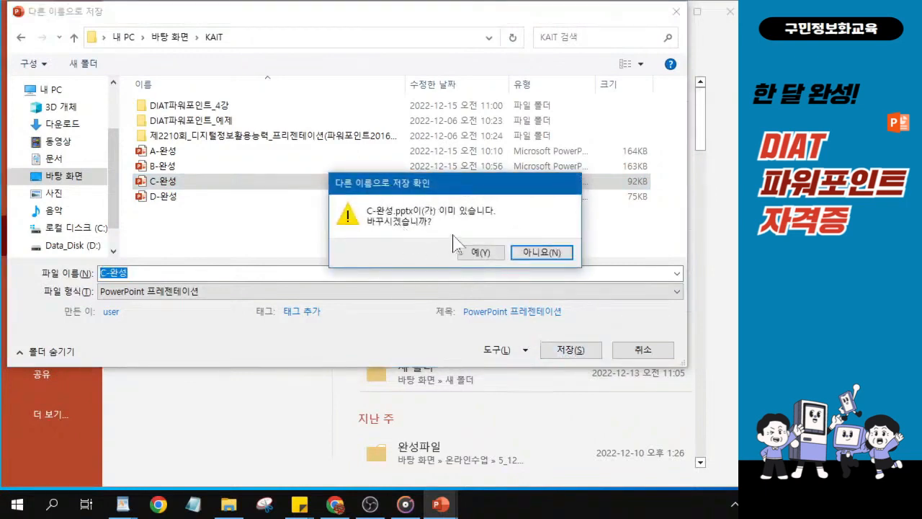
left_click_drag(459, 193, 335, 193)
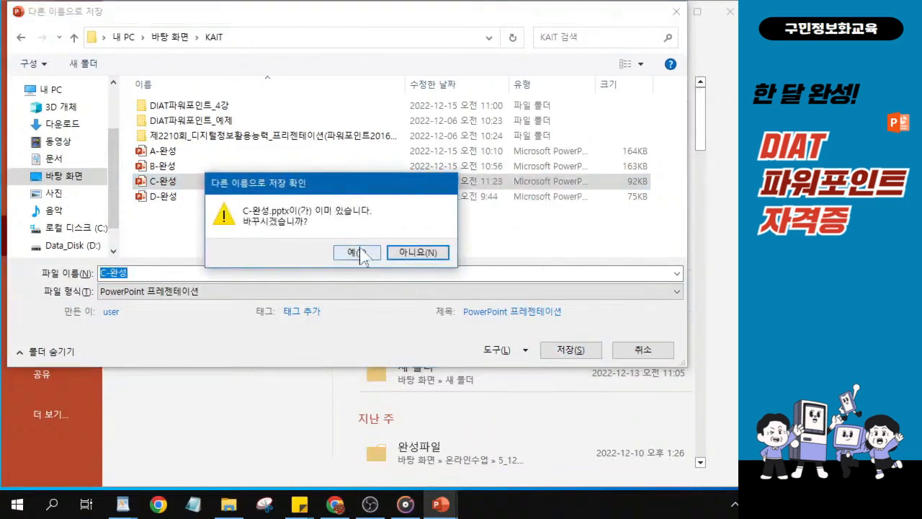
left_click(358, 254)
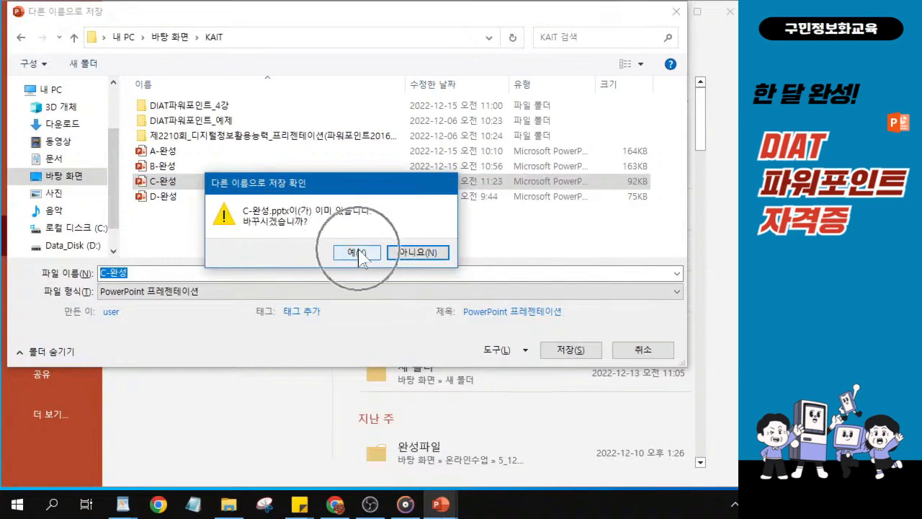
left_click(359, 254)
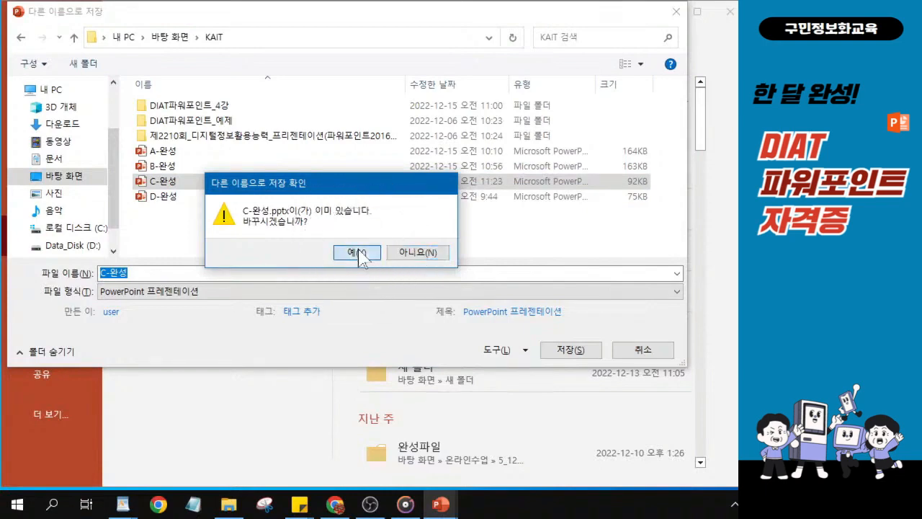
key("ctrl")
key("ctrl")
left_click(356, 252)
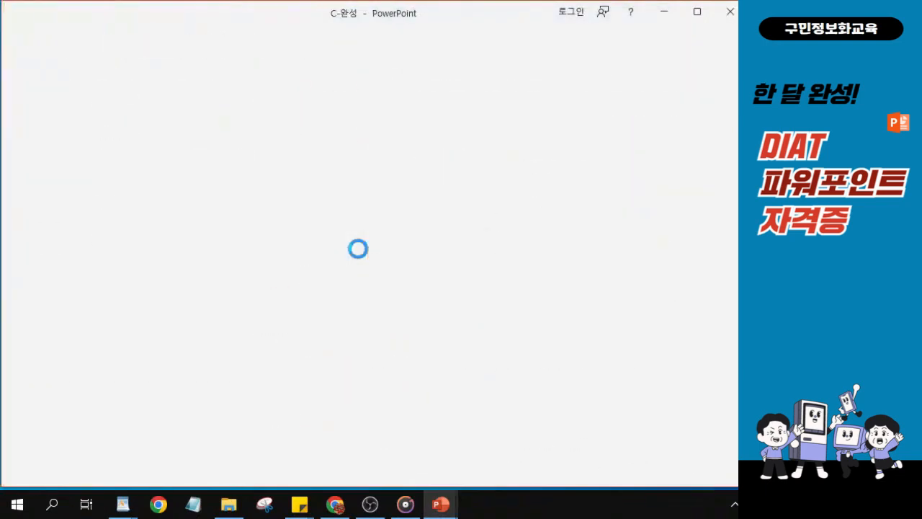